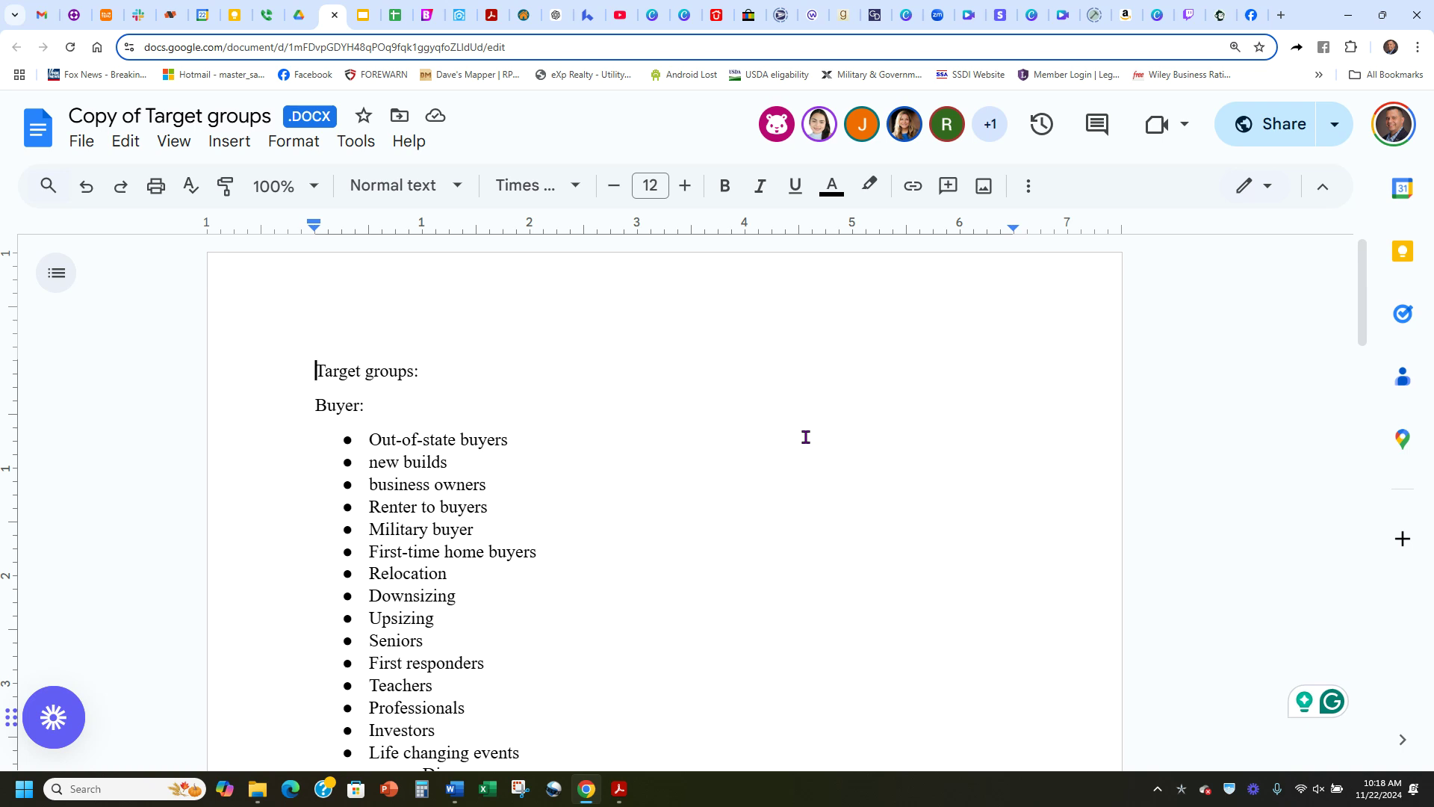
# Add the sub-bullet "payment" under First-time home buyers in the Buyer list.
pyautogui.scroll(-3, 795, 370)
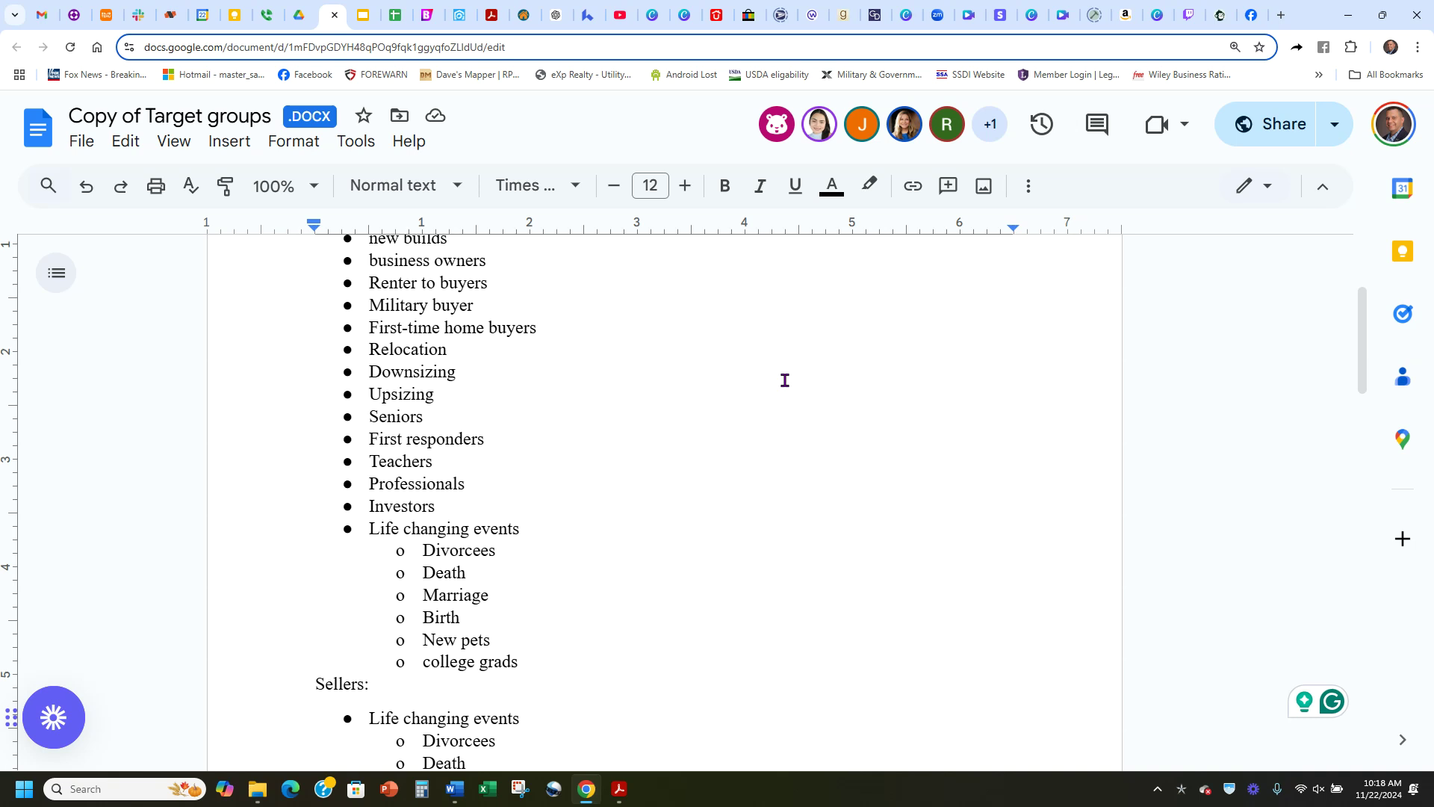
pyautogui.scroll(1, 796, 456)
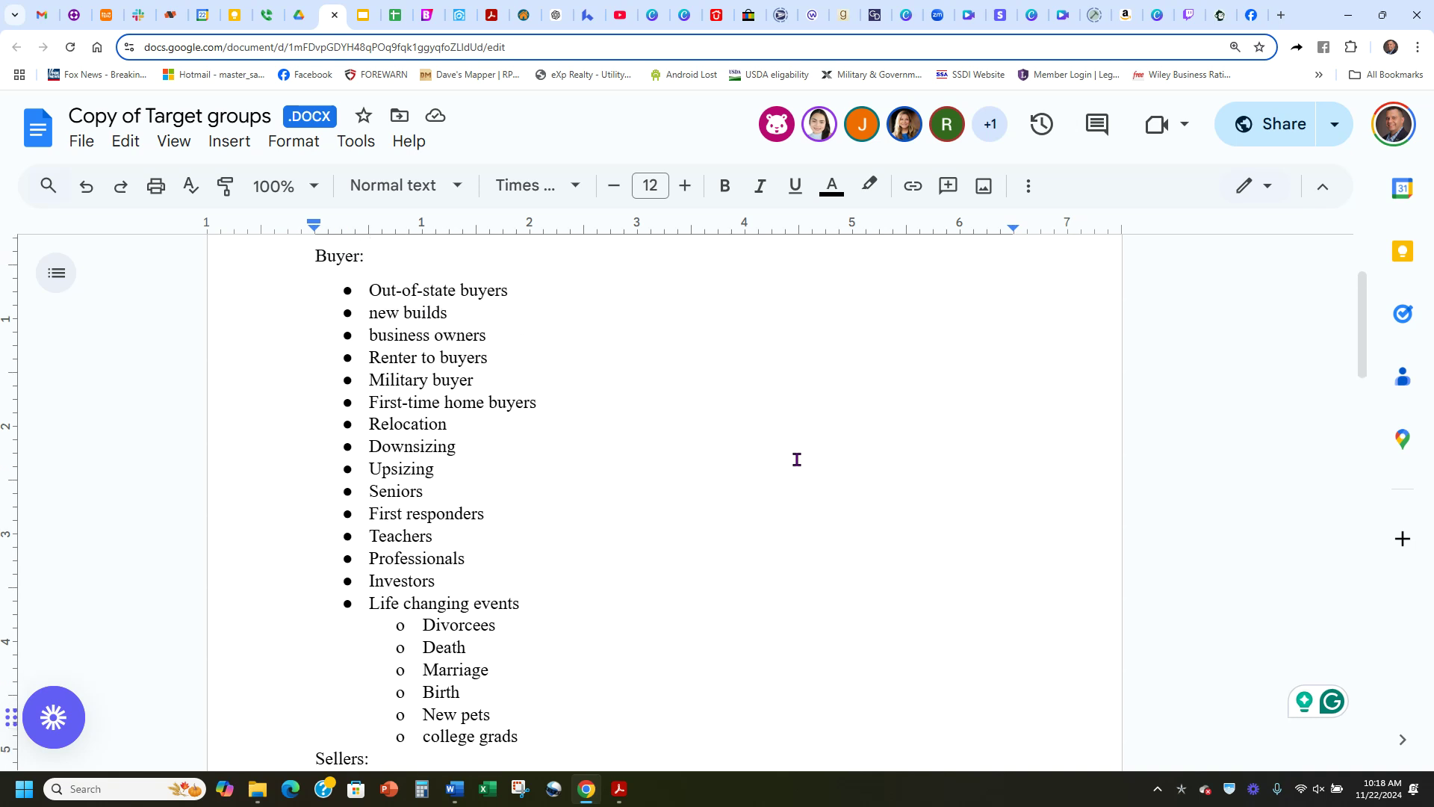
pyautogui.doubleClick(600, 405)
pyautogui.click(600, 406)
pyautogui.click(778, 328)
pyautogui.scroll(-1, 845, 427)
pyautogui.click(598, 329)
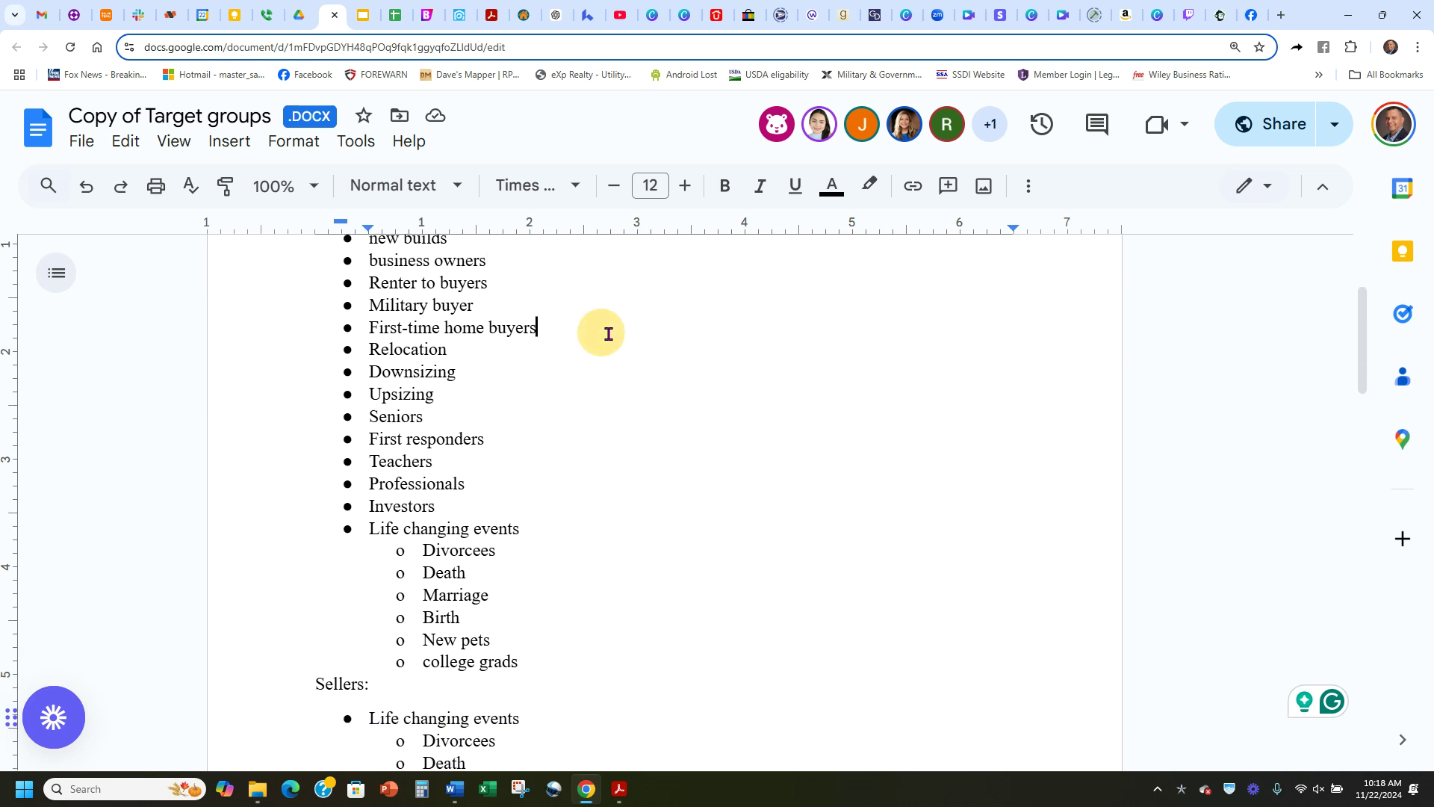
pyautogui.press('Return')
pyautogui.press('Tab')
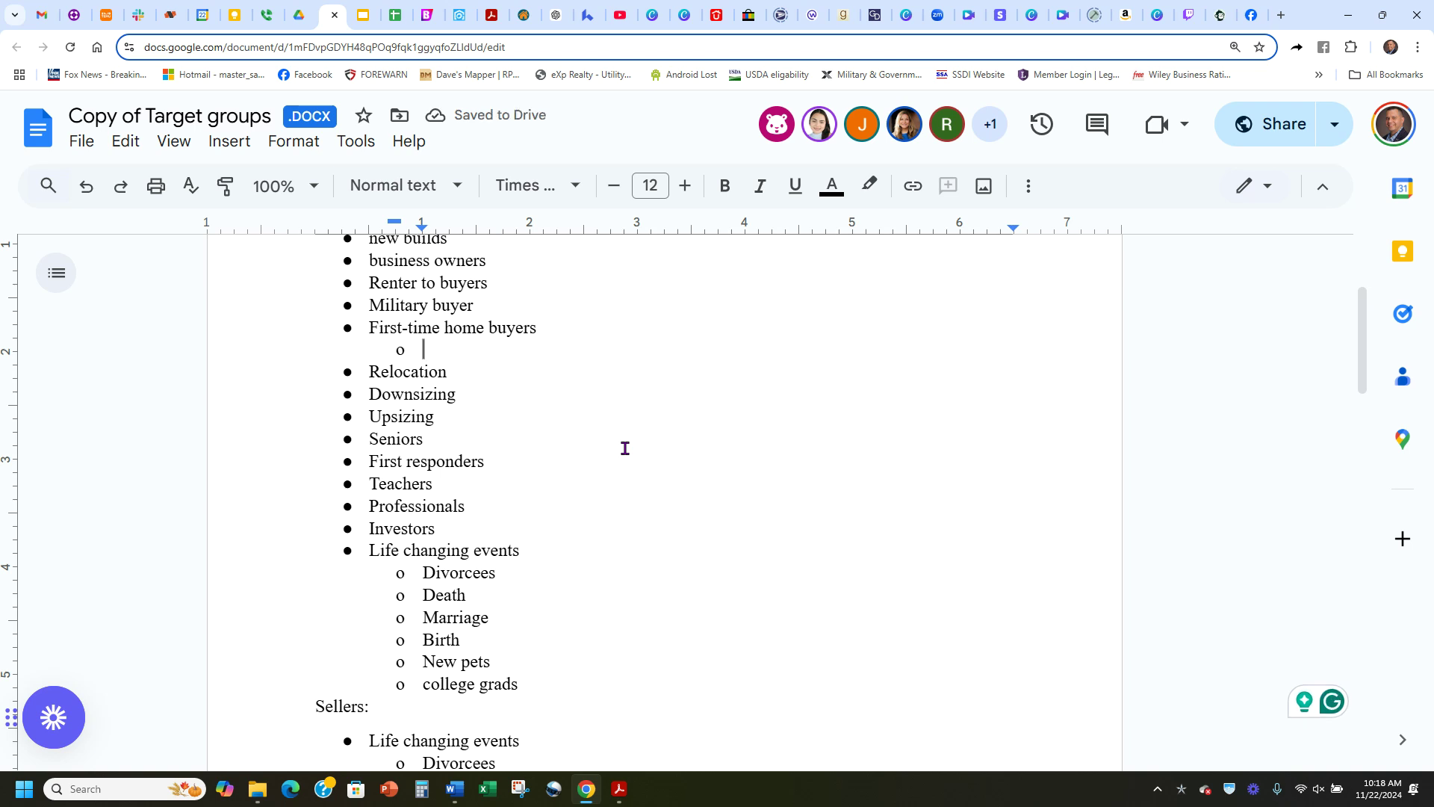
pyautogui.write('payment')
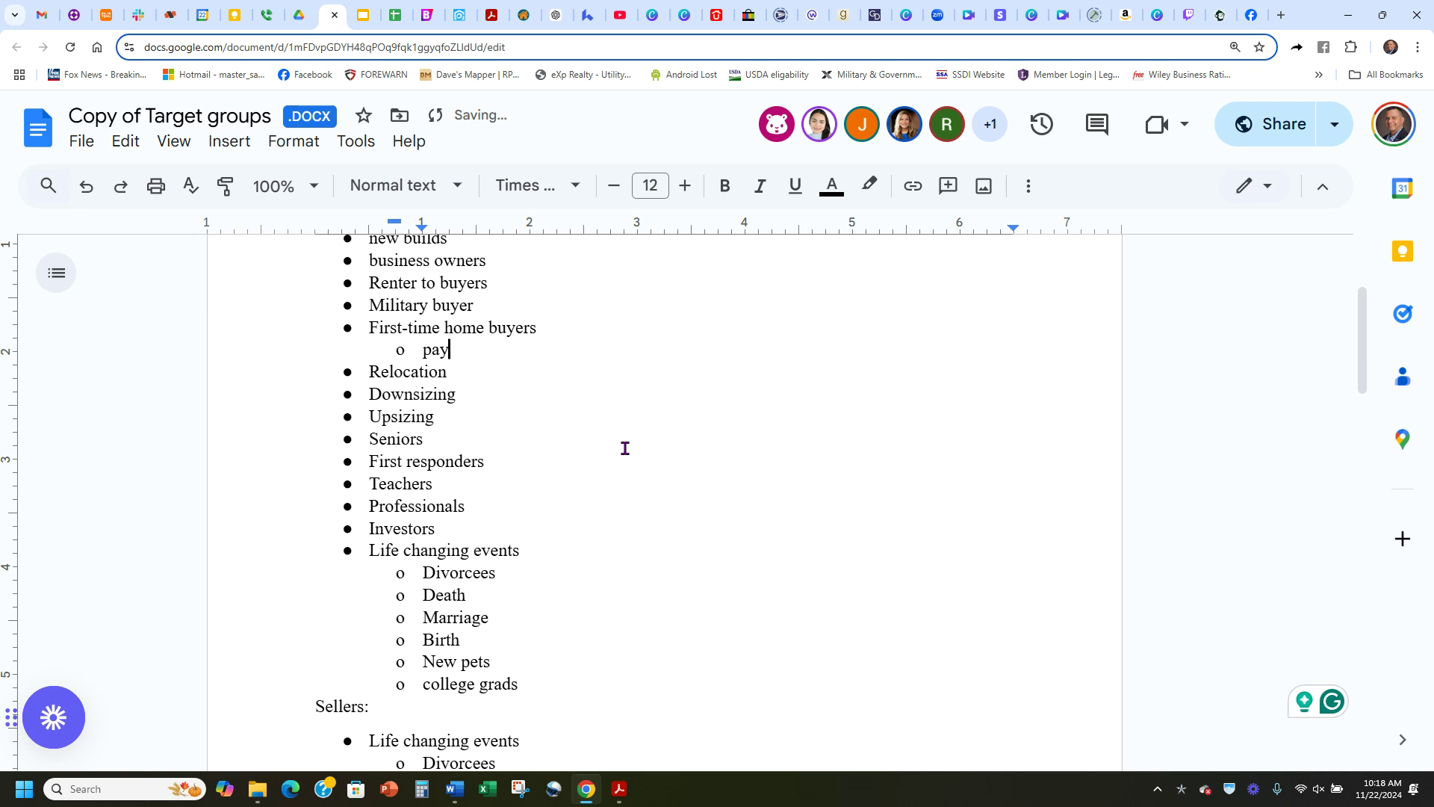
# Add the sub-bullets "down payment / money" and "interest rates" below "payment".
pyautogui.press('Return')
pyautogui.write('down ')
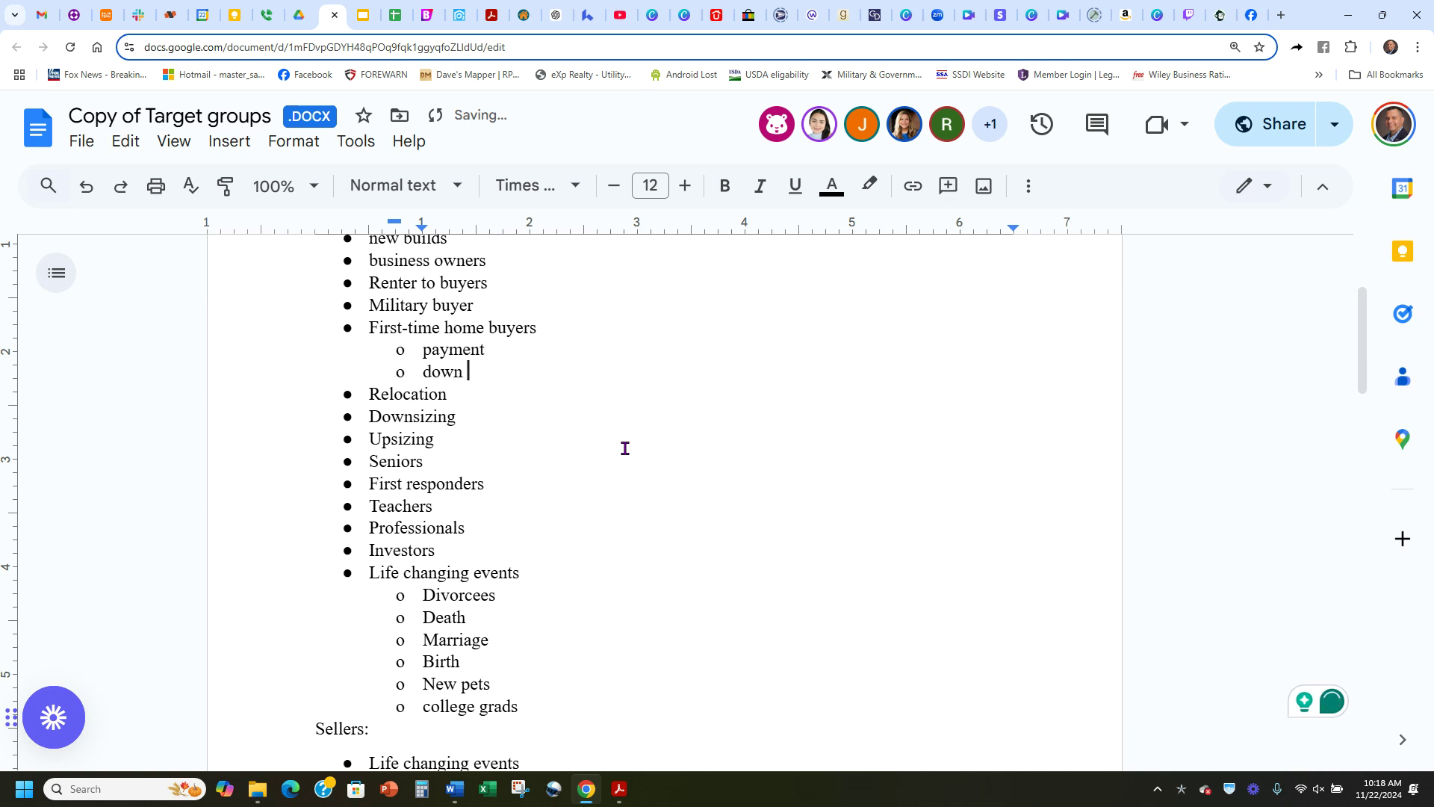
pyautogui.write('payment  / money')
pyautogui.press('Return')
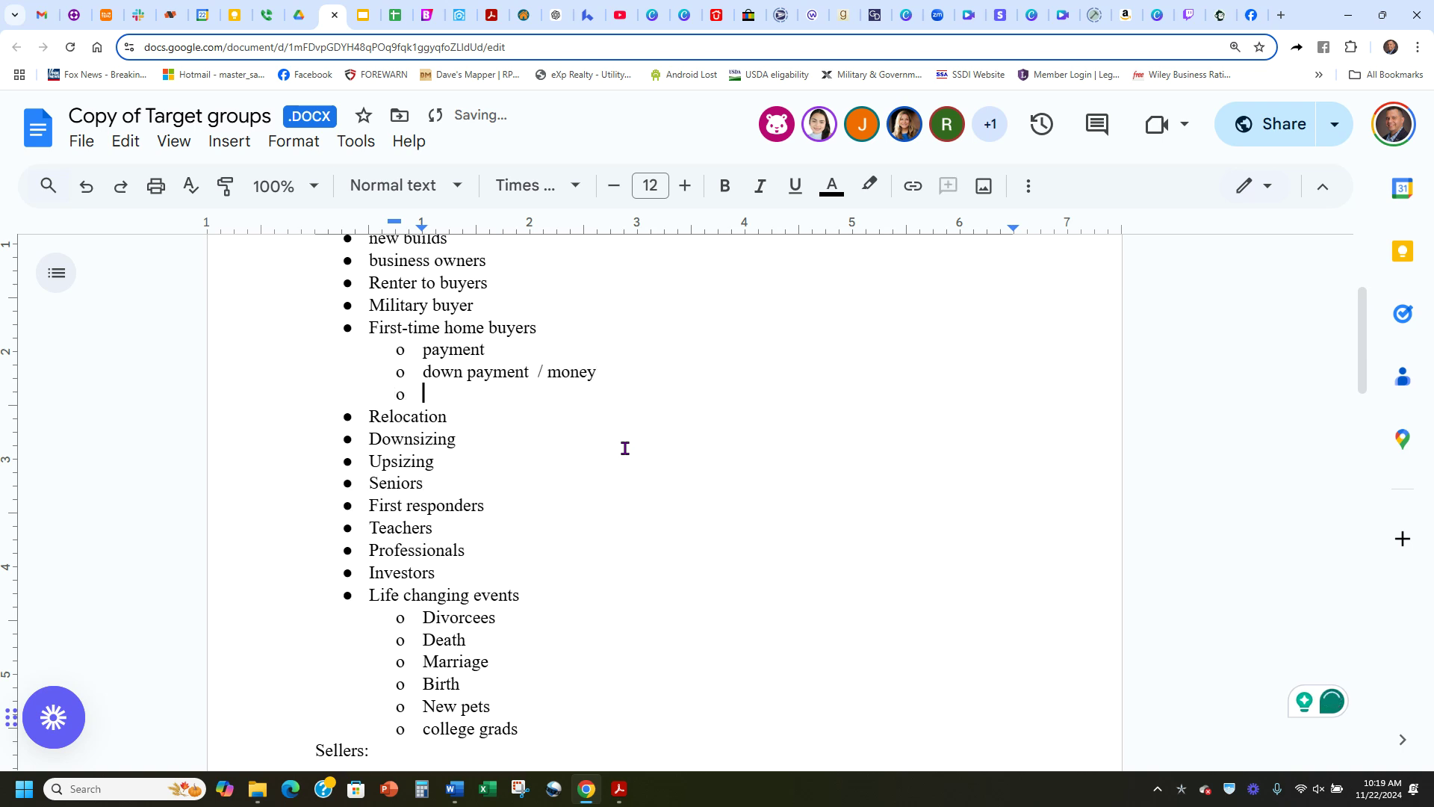
pyautogui.write('interest rates')
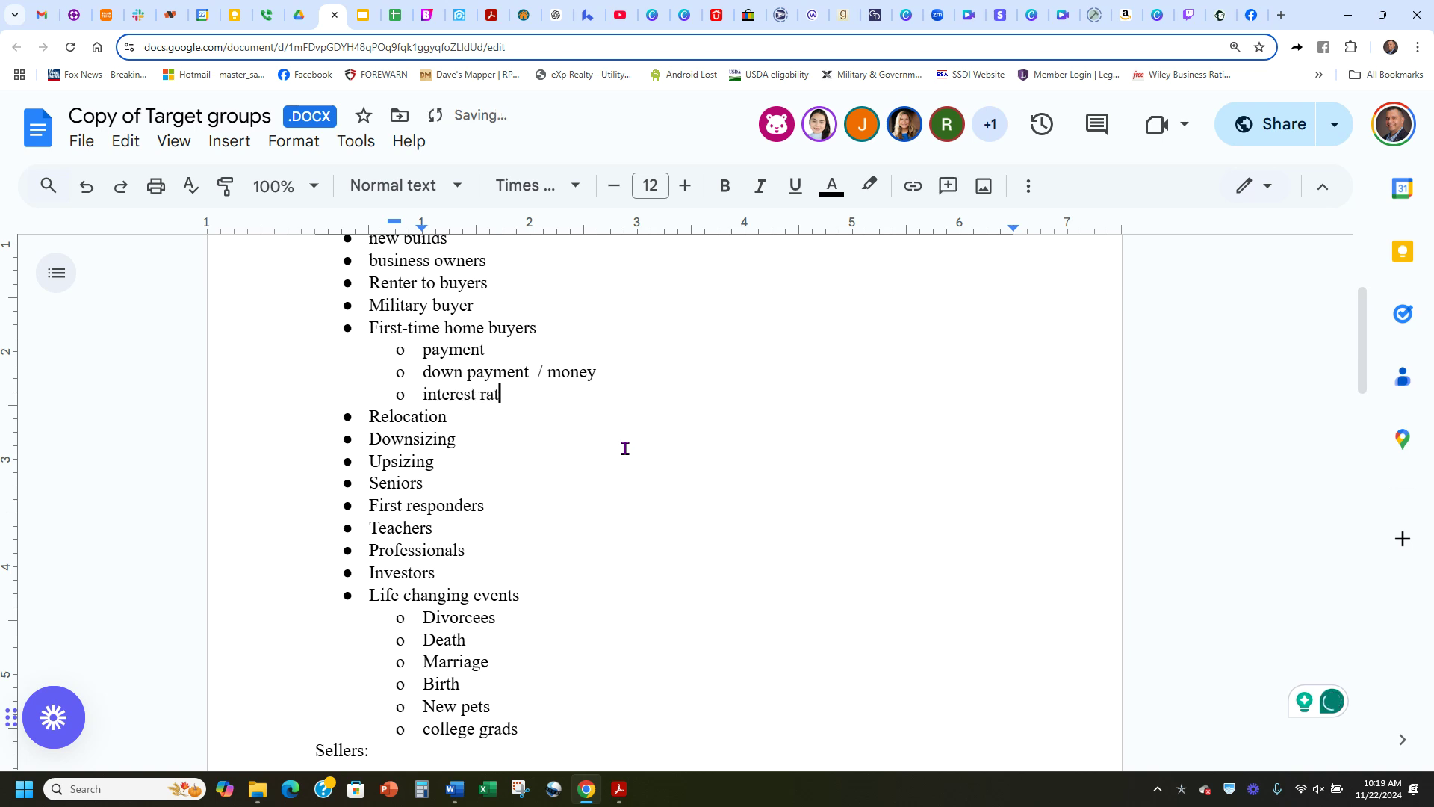
pyautogui.press('Return')
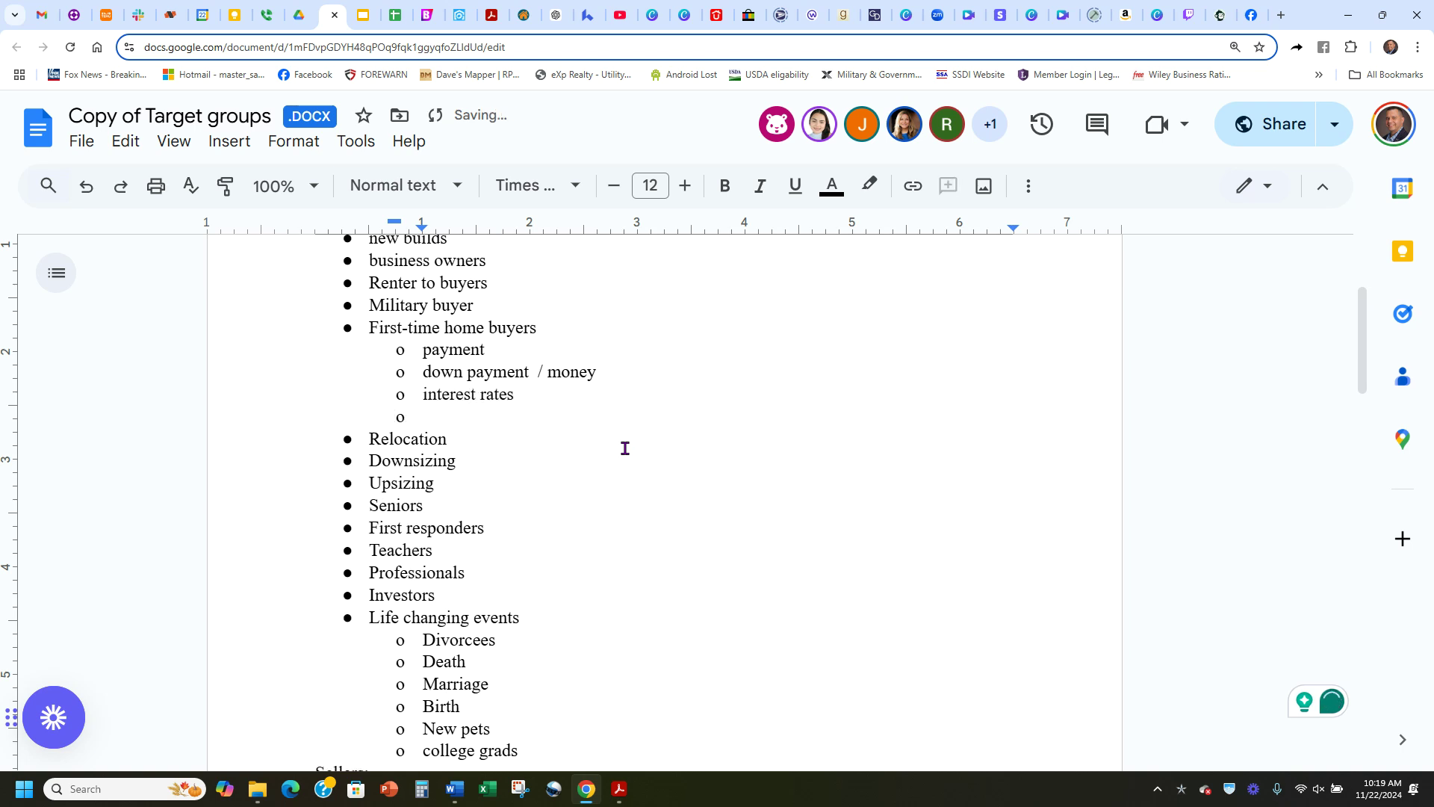
# Add the sub-bullets "break the lease", "credit" and "location" under First-time home buyers, followed by an empty sub-bullet.
pyautogui.write('break the lease')
pyautogui.press('Return')
pyautogui.write('credit')
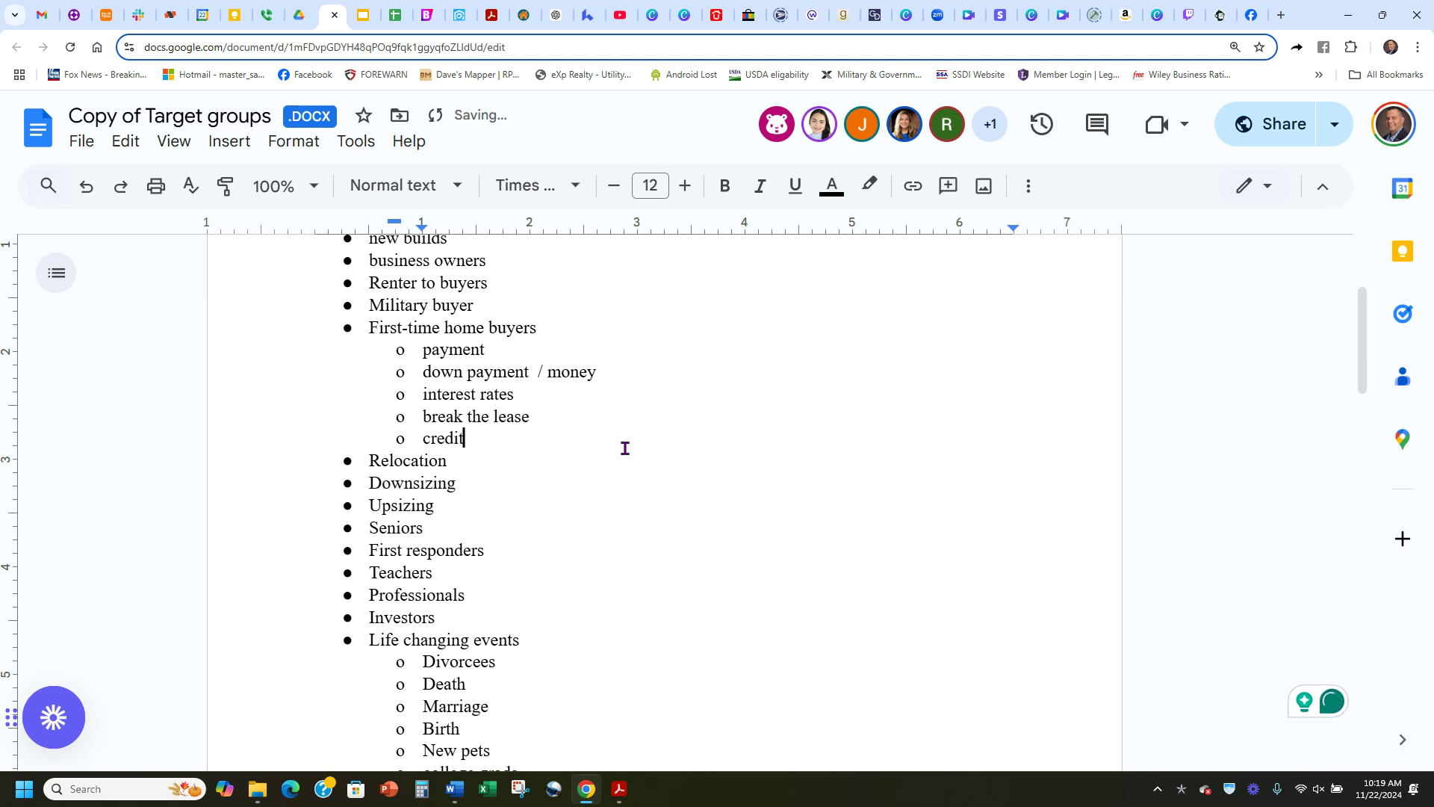
pyautogui.press('Return')
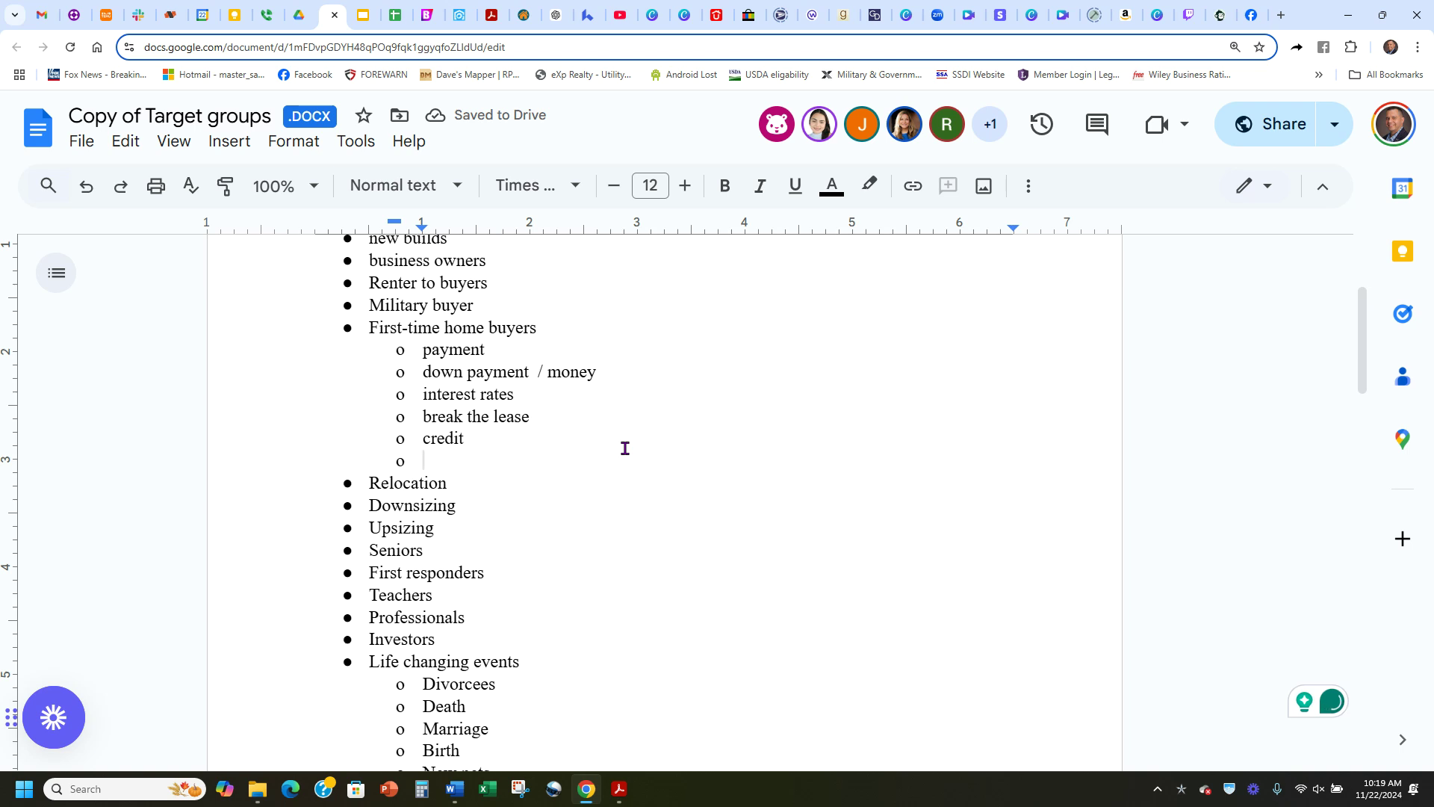
pyautogui.write('location')
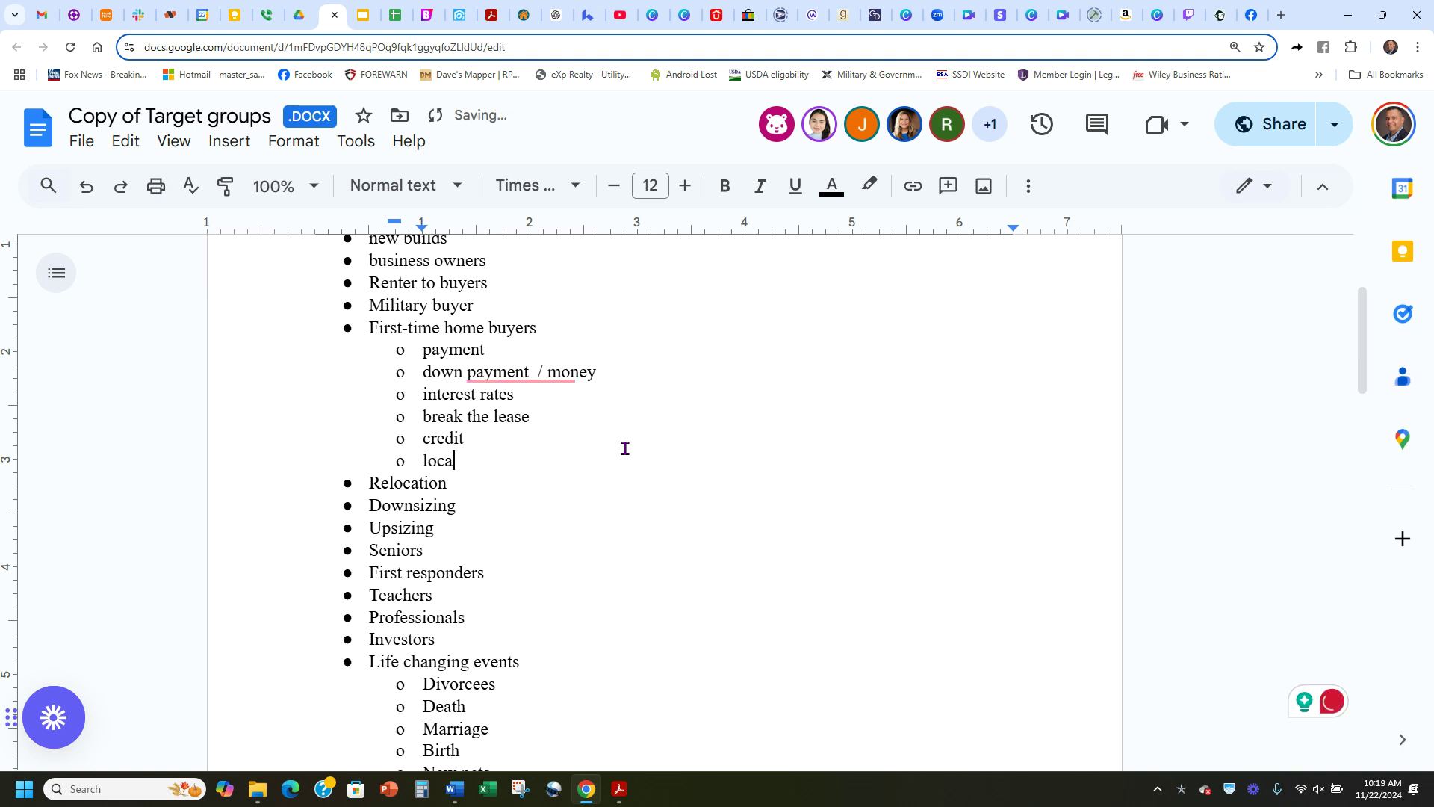
pyautogui.press('Return')
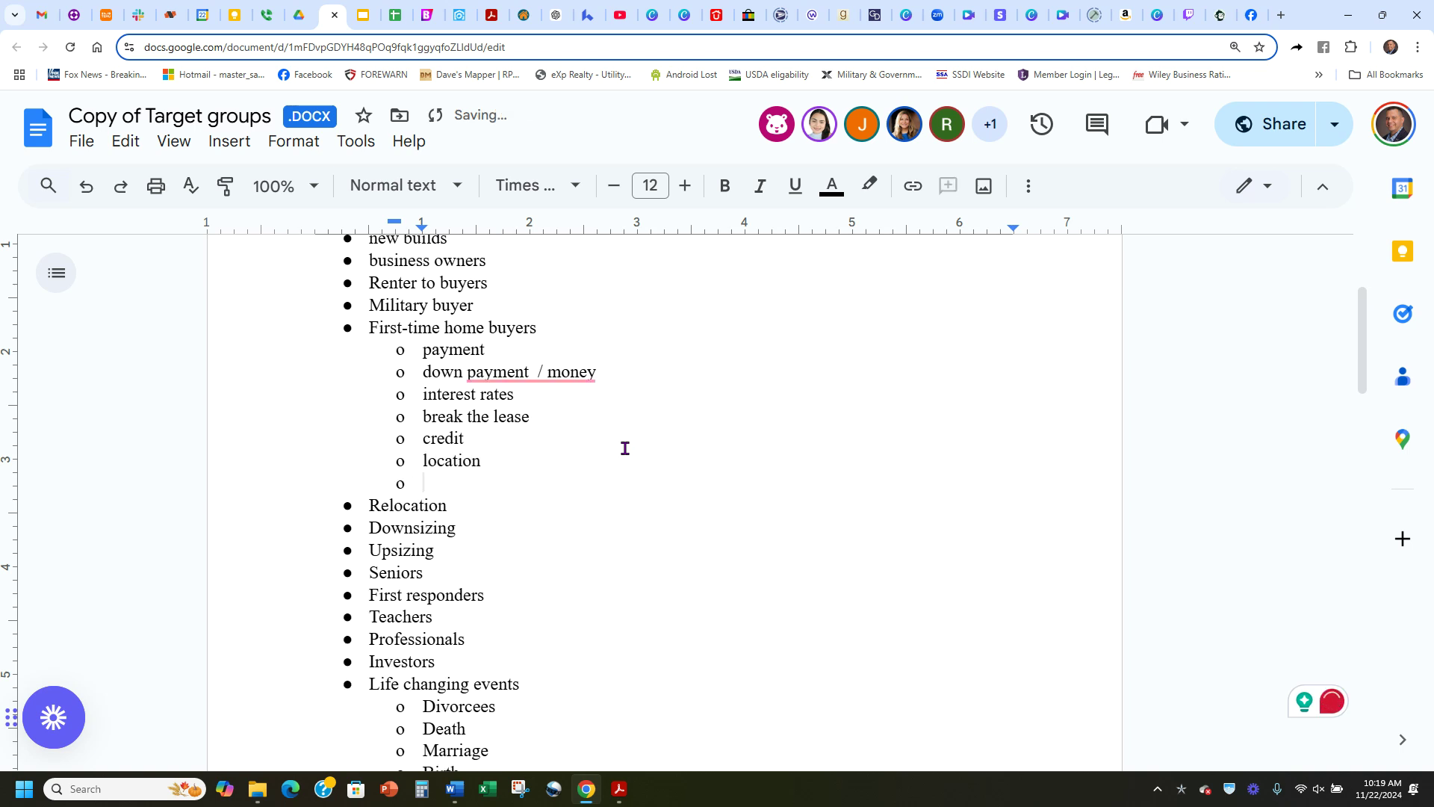
# Accept the suggested spacing correction so the flagged sub-bullet reads "down payment/money".
pyautogui.moveTo(518, 372)
pyautogui.click(569, 424)
pyautogui.click(598, 487)
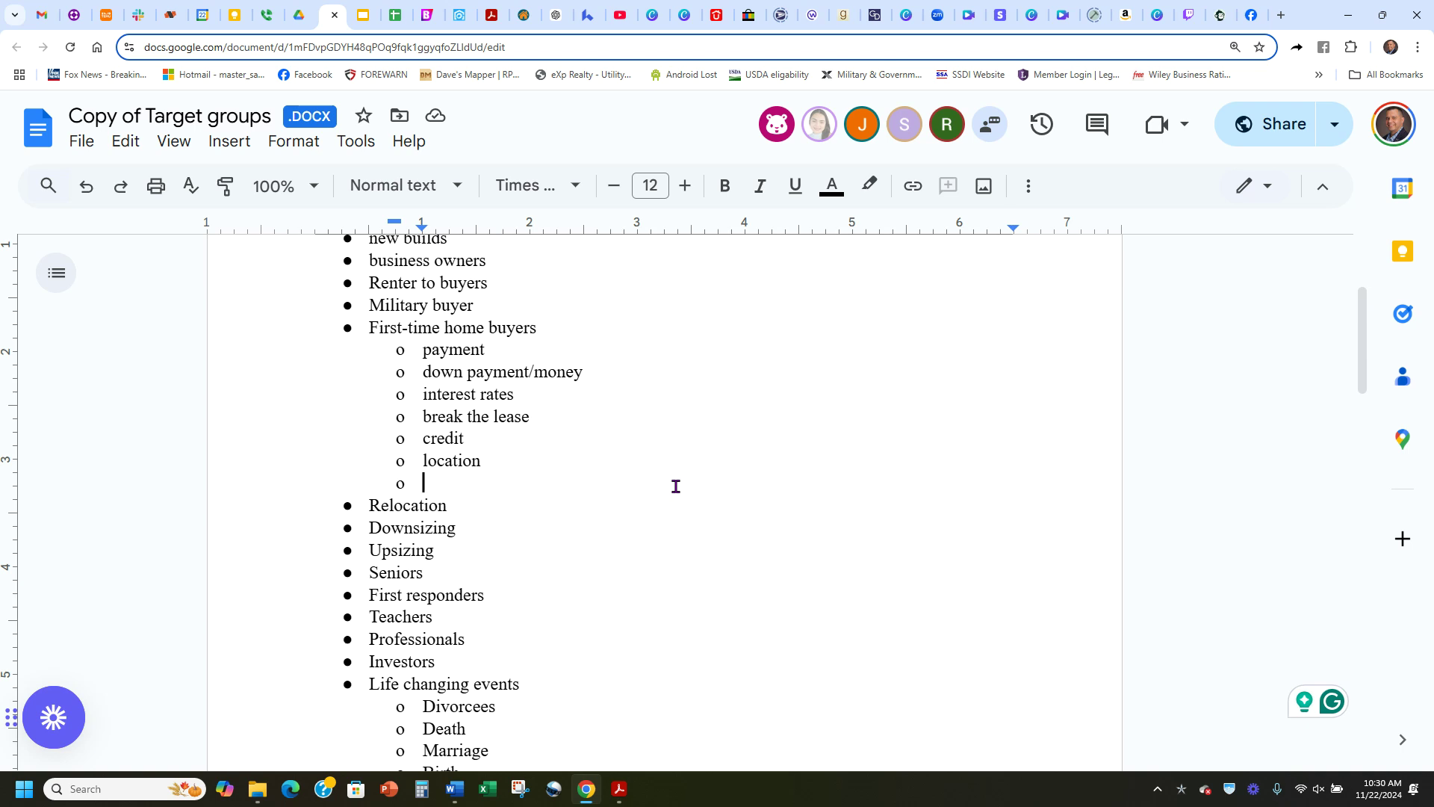
# Review the sub-bullets under First-time home buyers, from "payment" through "location".
pyautogui.moveTo(550, 476); pyautogui.dragTo(389, 359)
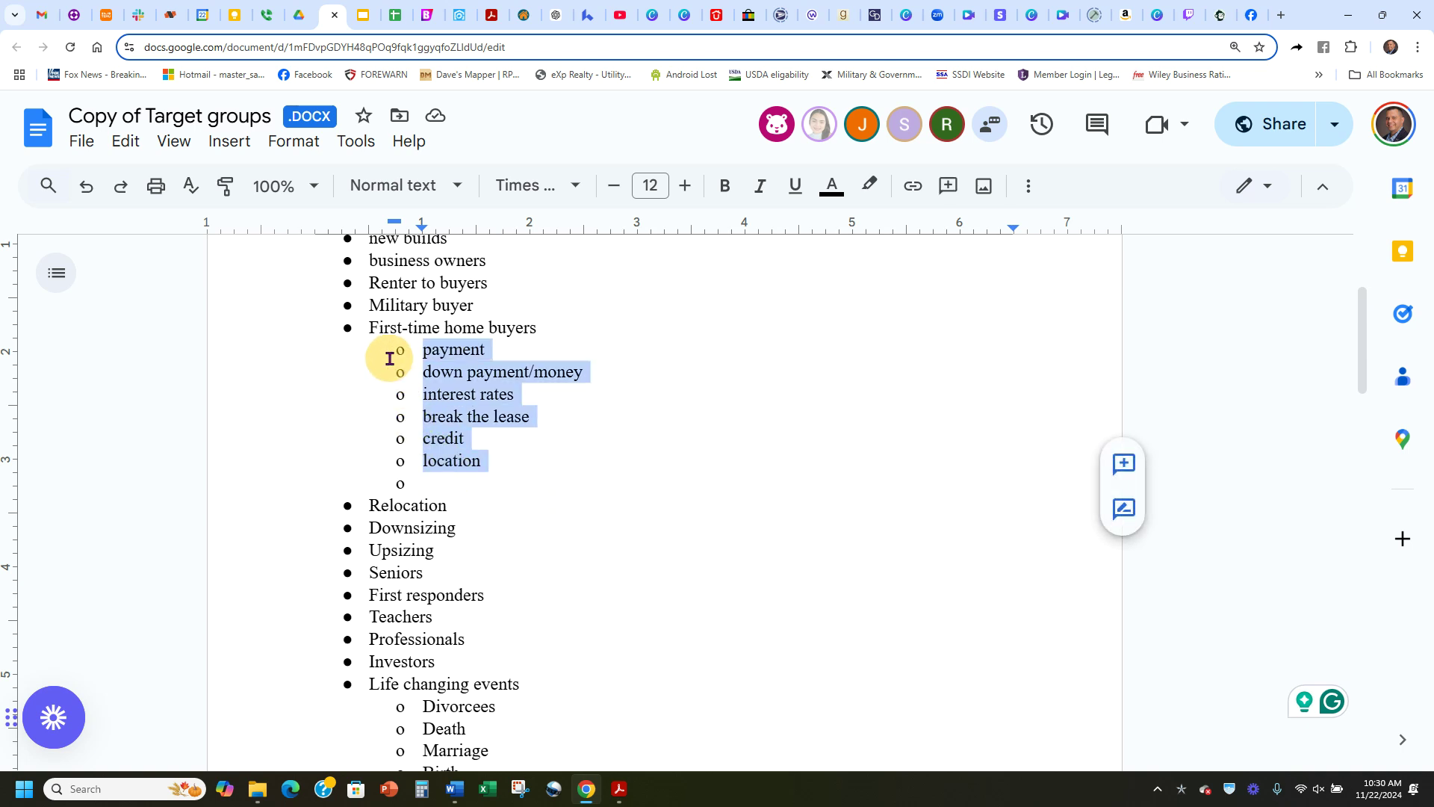
pyautogui.click(513, 499)
pyautogui.doubleClick(574, 355)
pyautogui.click(617, 372)
pyautogui.doubleClick(569, 398)
pyautogui.doubleClick(574, 411)
pyautogui.click(548, 455)
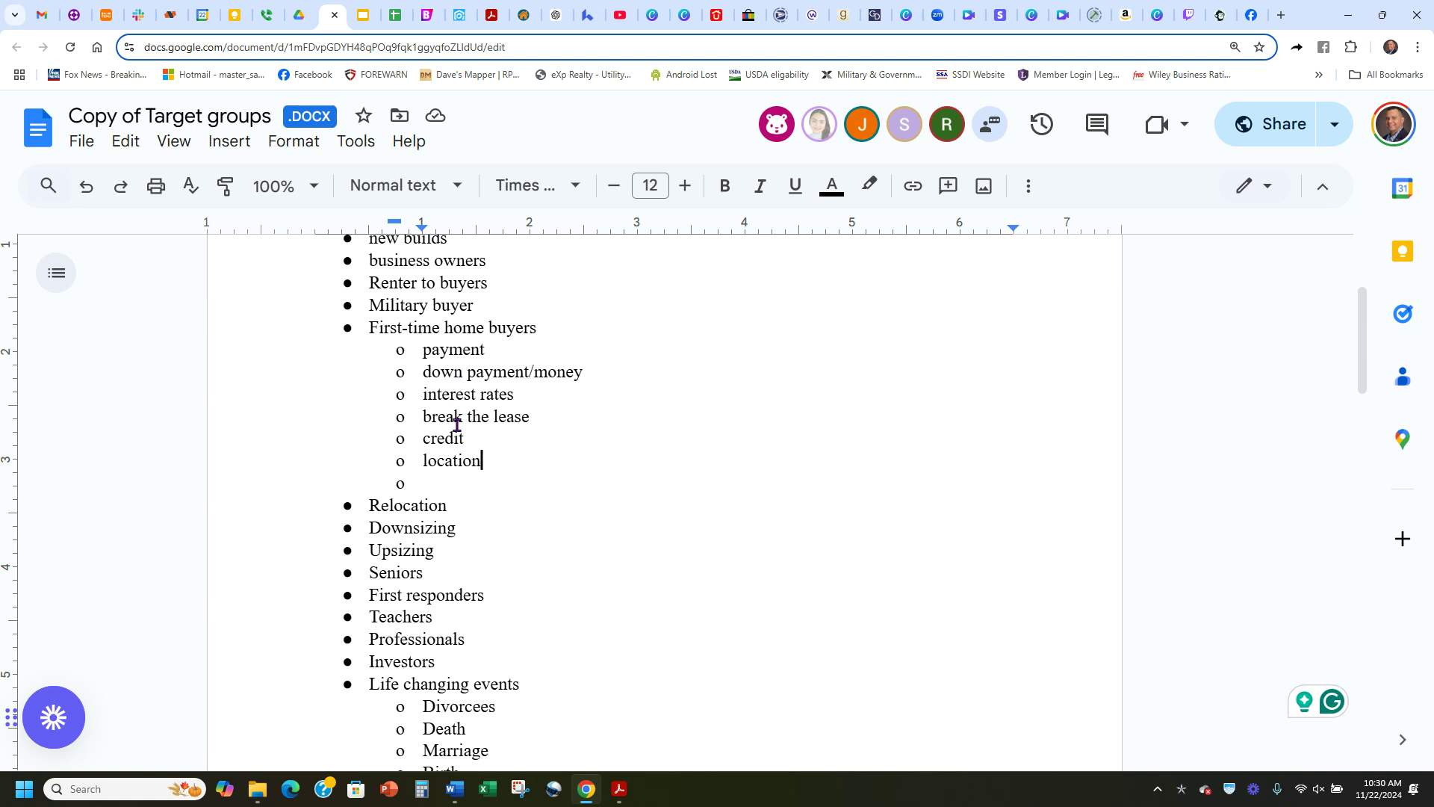
pyautogui.click(523, 482)
pyautogui.moveTo(445, 489); pyautogui.dragTo(397, 349)
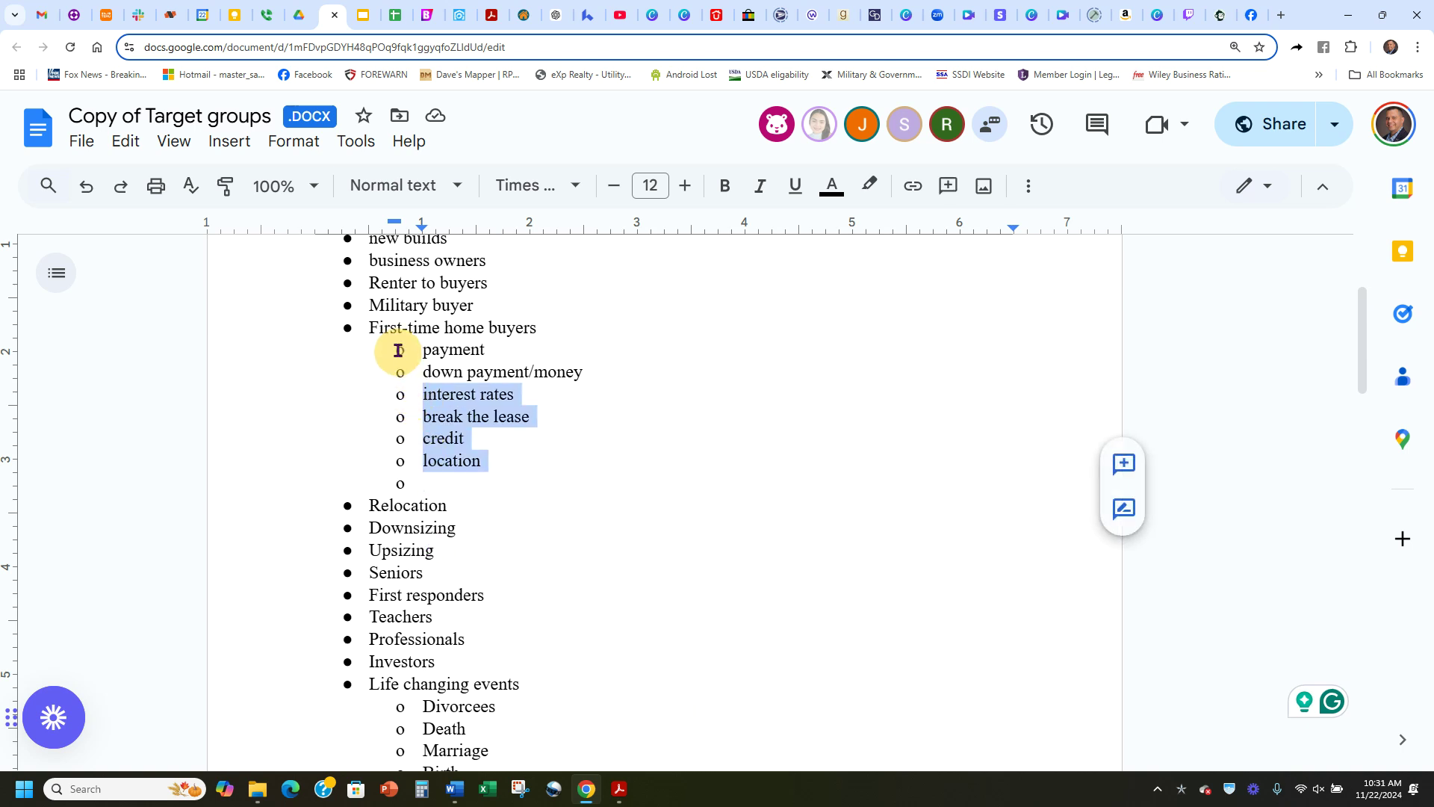
# Look through the target groups in the Sellers list on both pages.
pyautogui.click(837, 506)
pyautogui.scroll(-10, 807, 504)
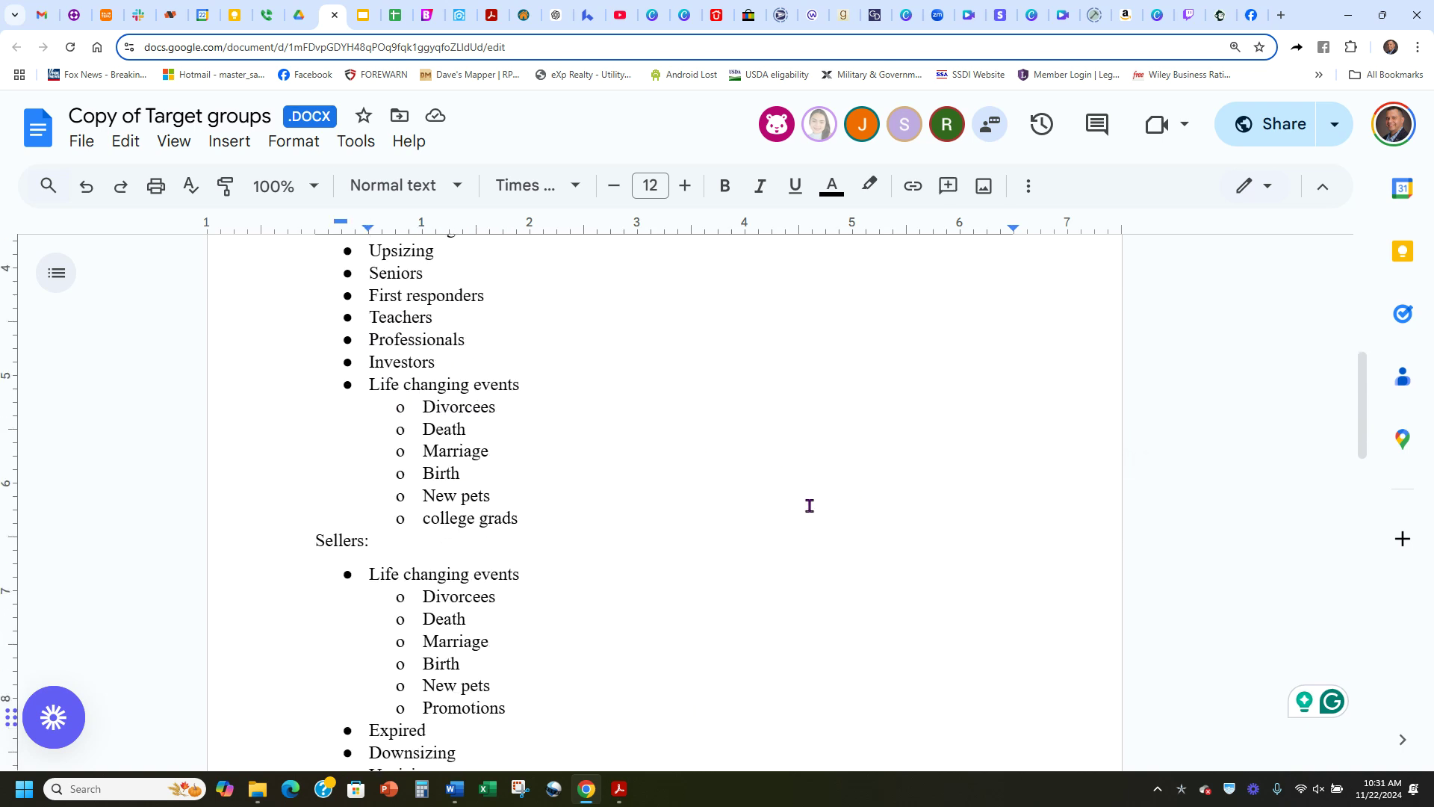
pyautogui.scroll(-3, 812, 504)
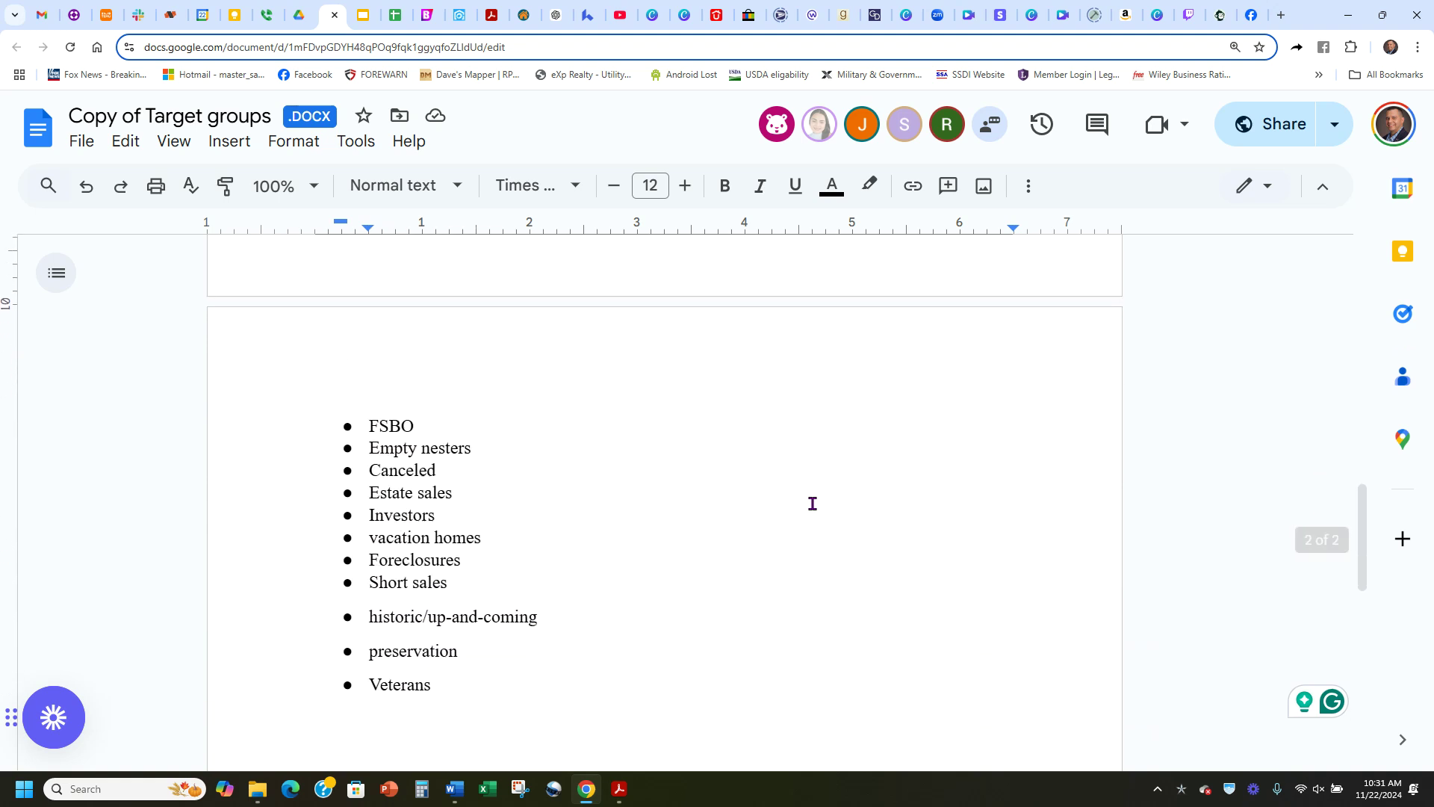
pyautogui.scroll(2, 815, 587)
pyautogui.scroll(3, 814, 590)
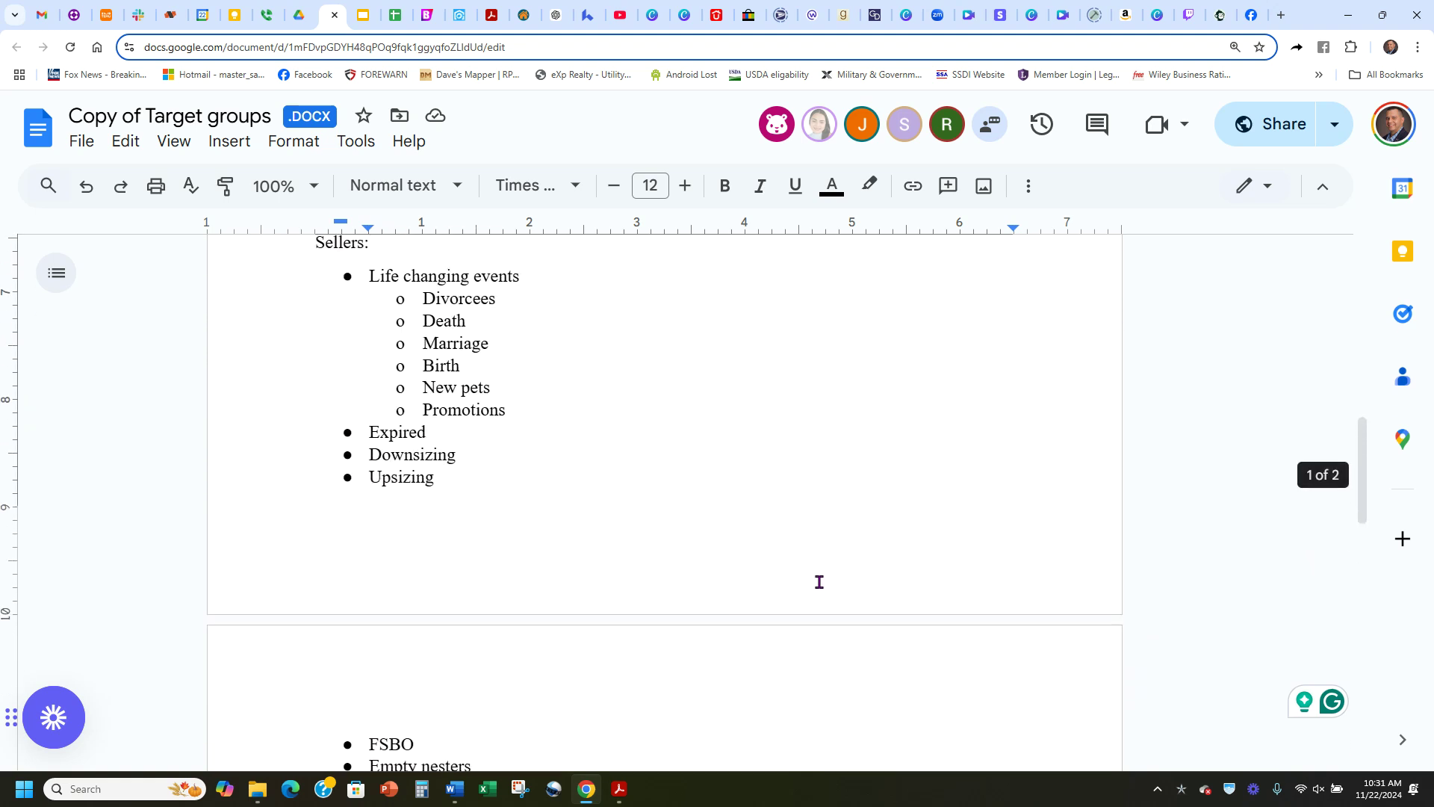
pyautogui.scroll(-4, 818, 586)
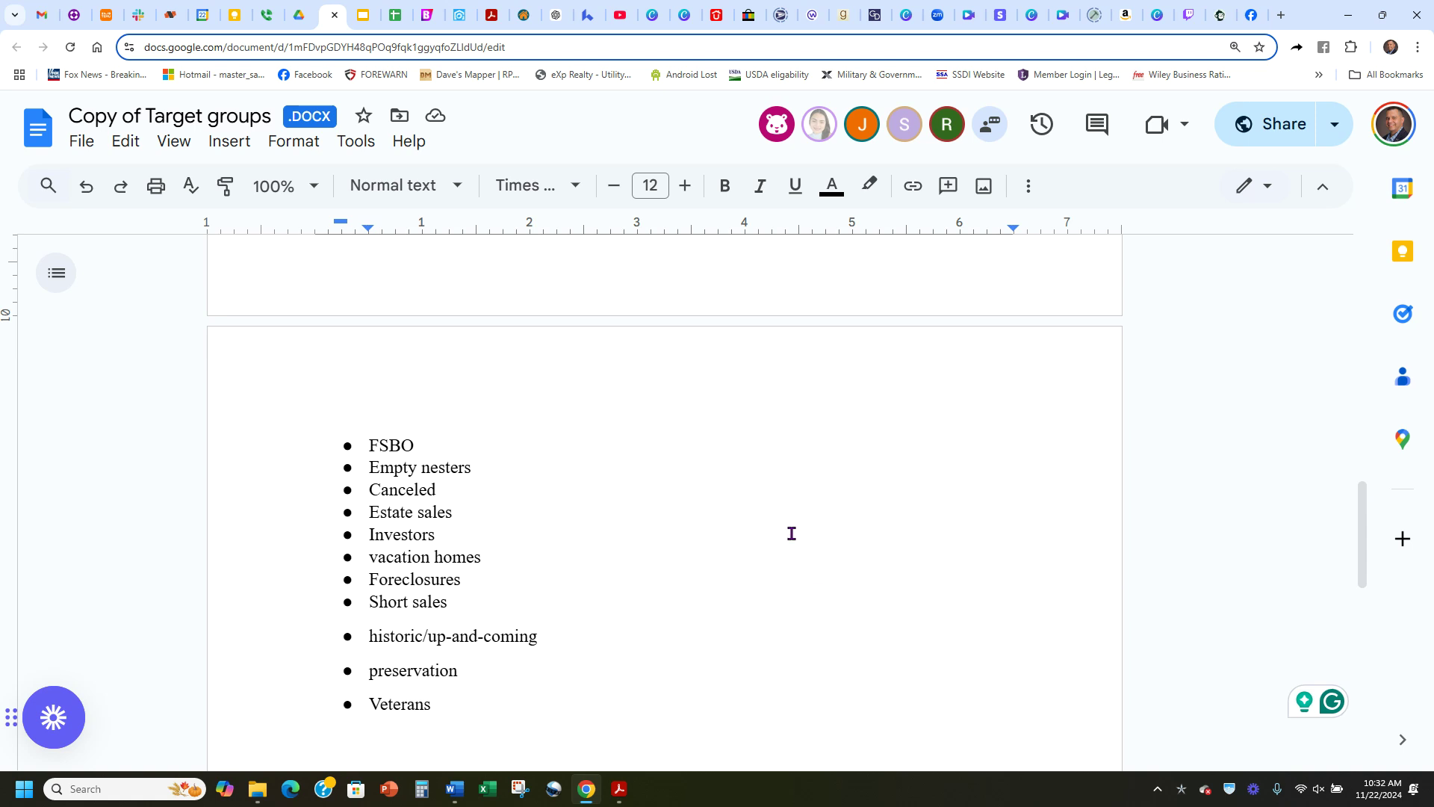
pyautogui.click(551, 440)
pyautogui.click(643, 535)
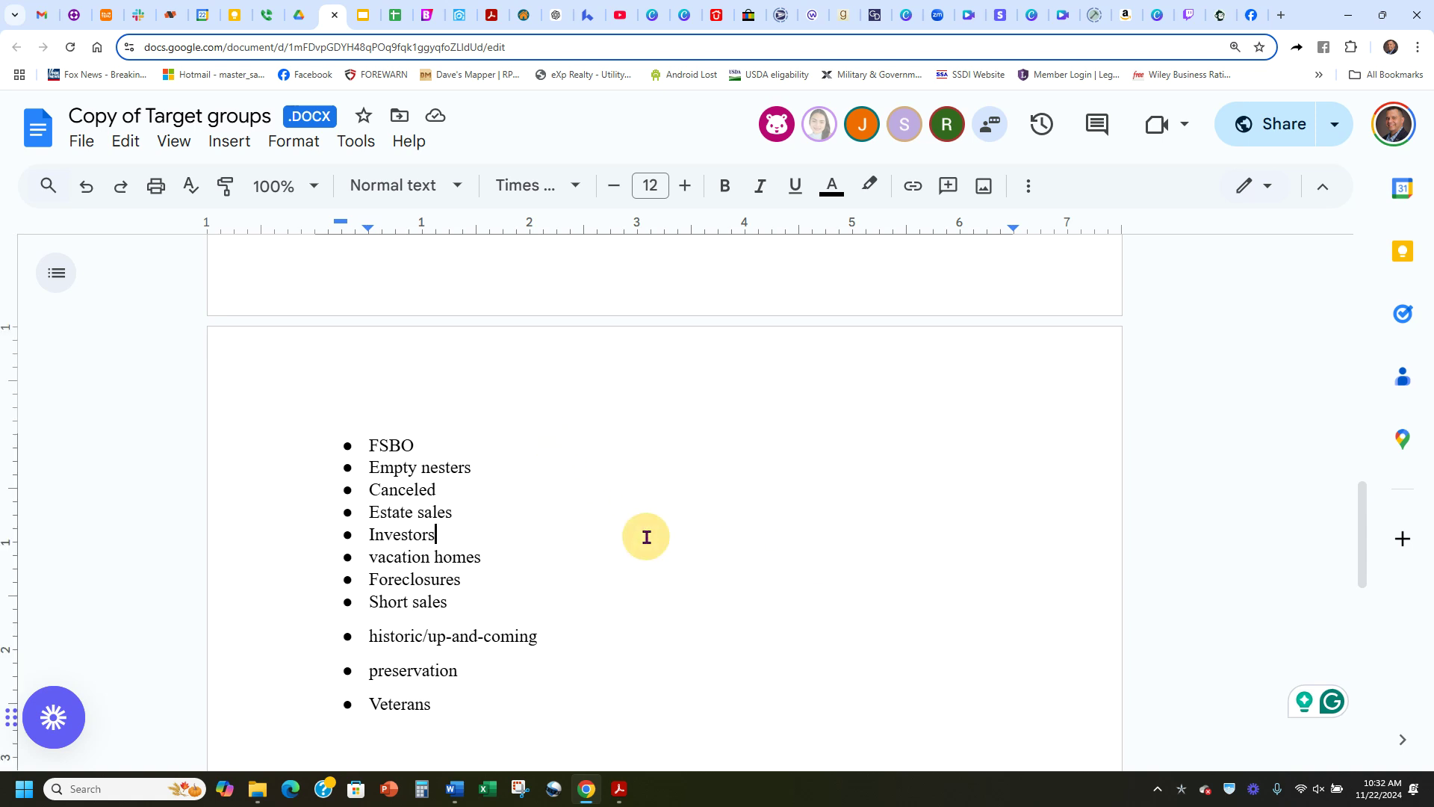
# Add the sub-bullet "sell their home to buy" under Upsizing in the Sellers list.
pyautogui.scroll(3, 800, 550)
pyautogui.click(625, 403)
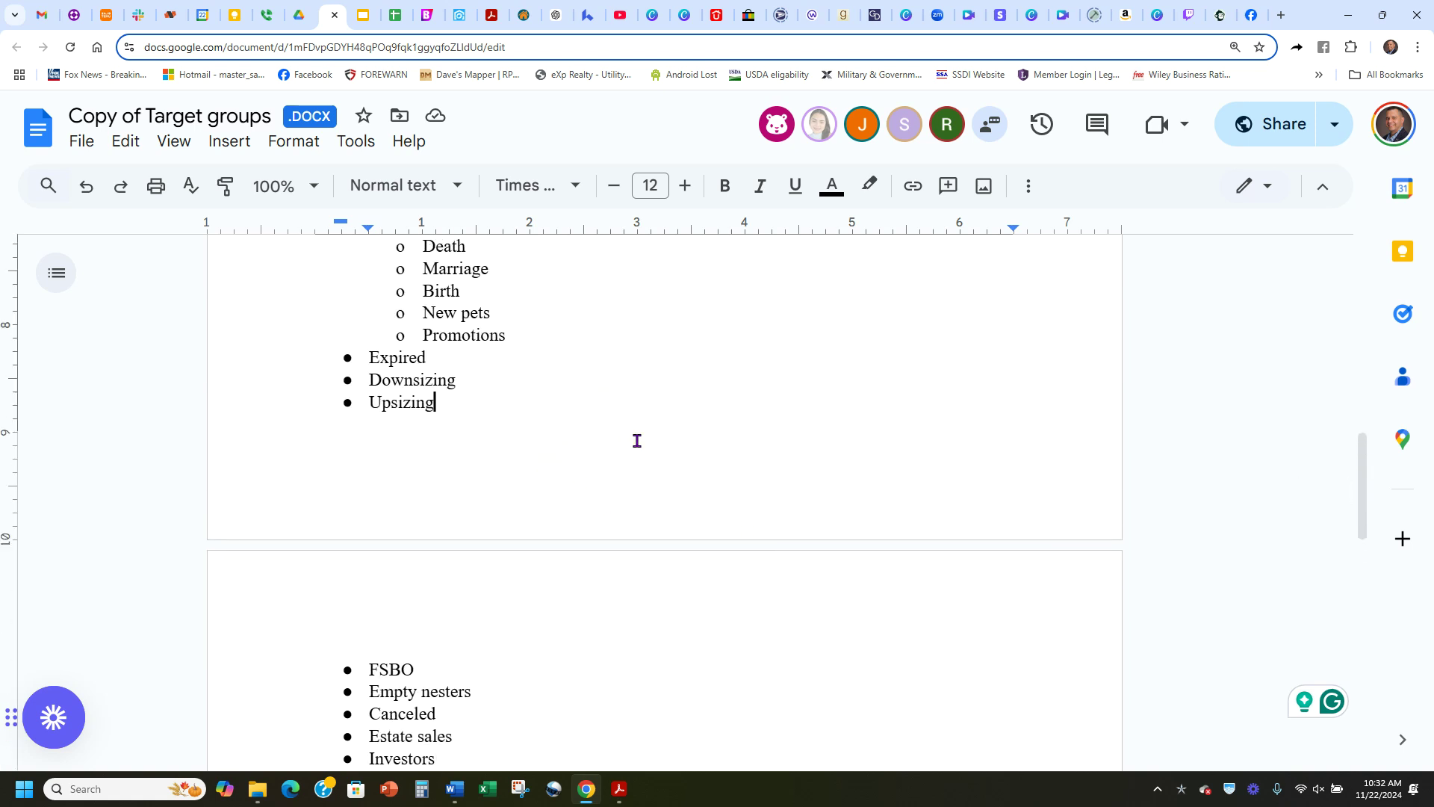
pyautogui.press('Return')
pyautogui.press('Tab')
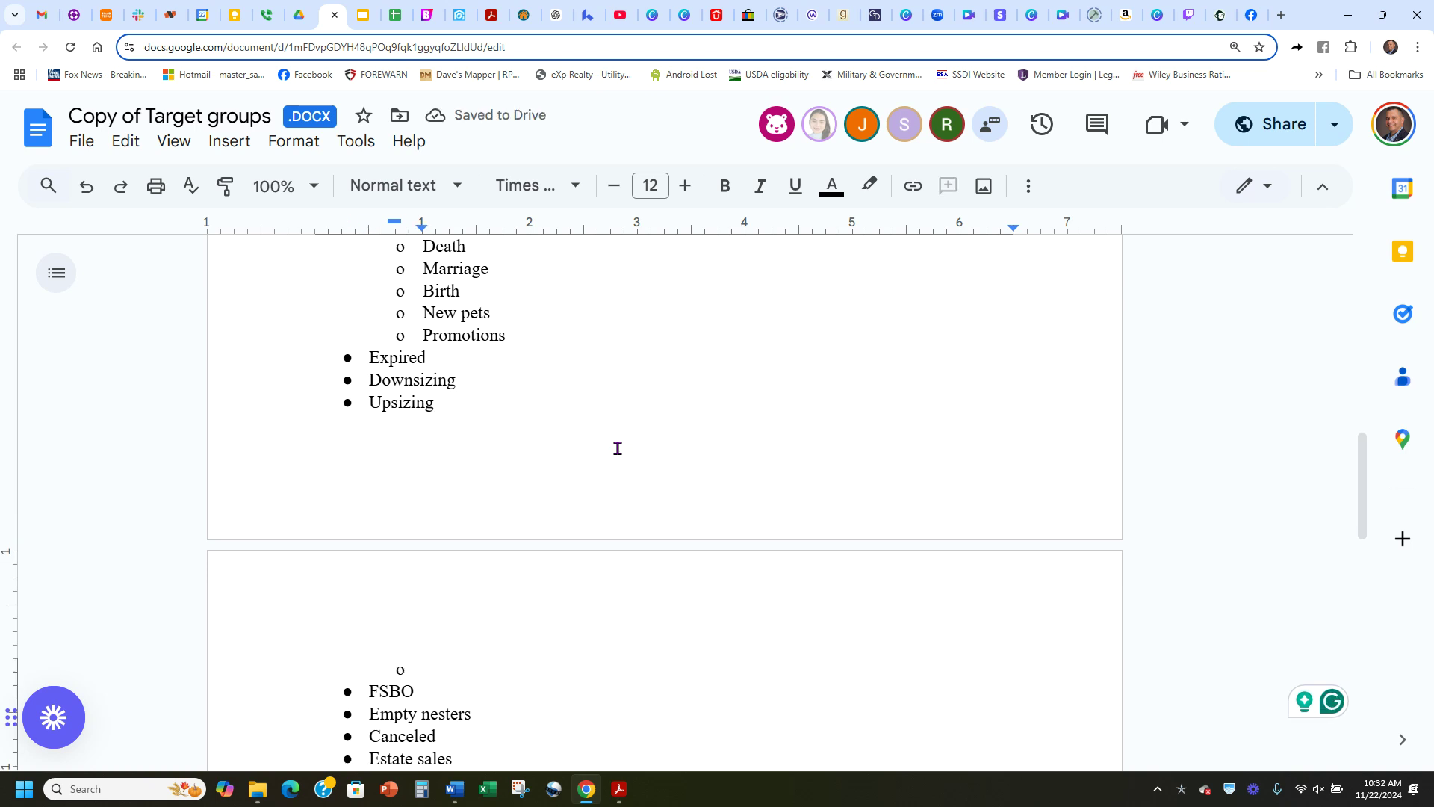
pyautogui.write('sell')
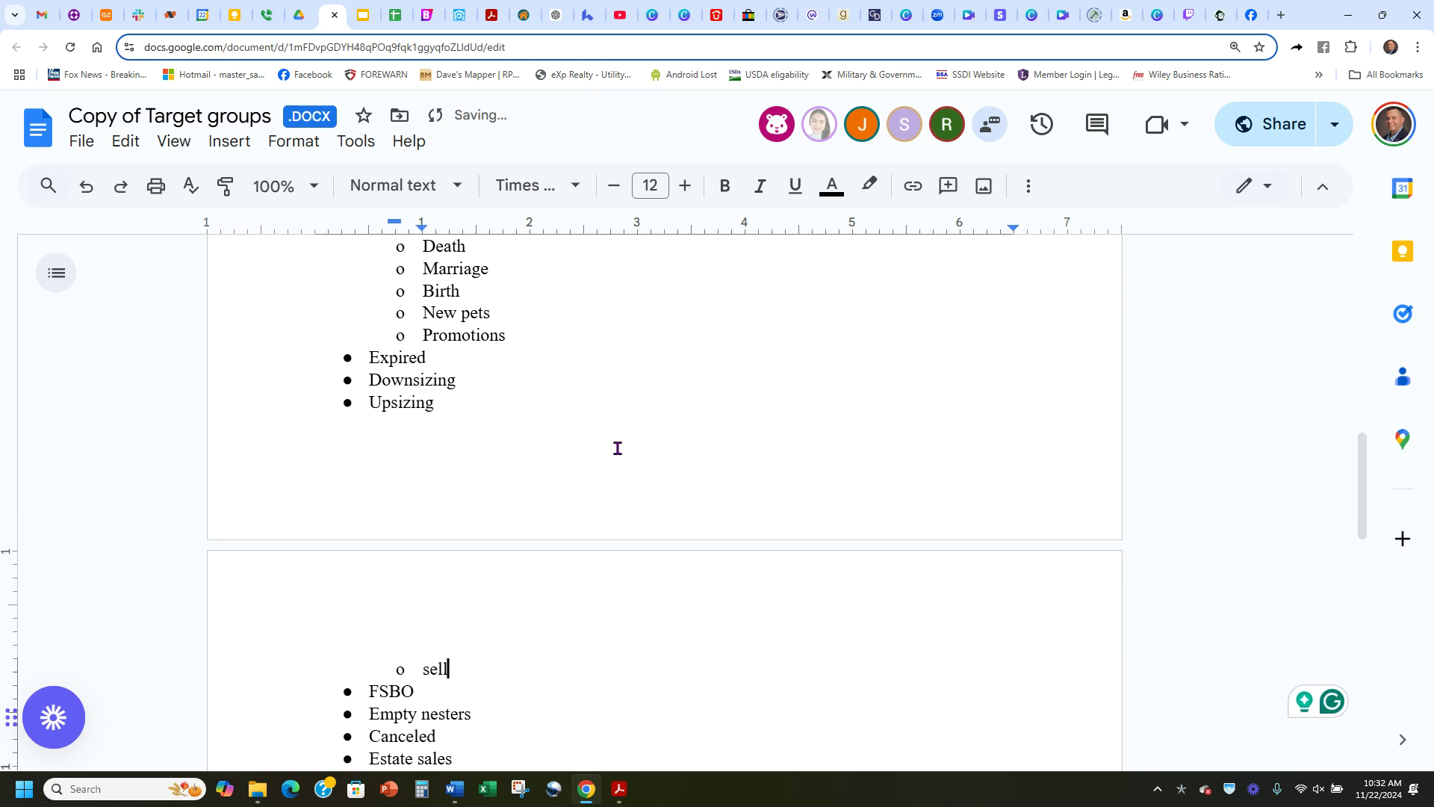
pyautogui.write(' their home')
pyautogui.press('Return')
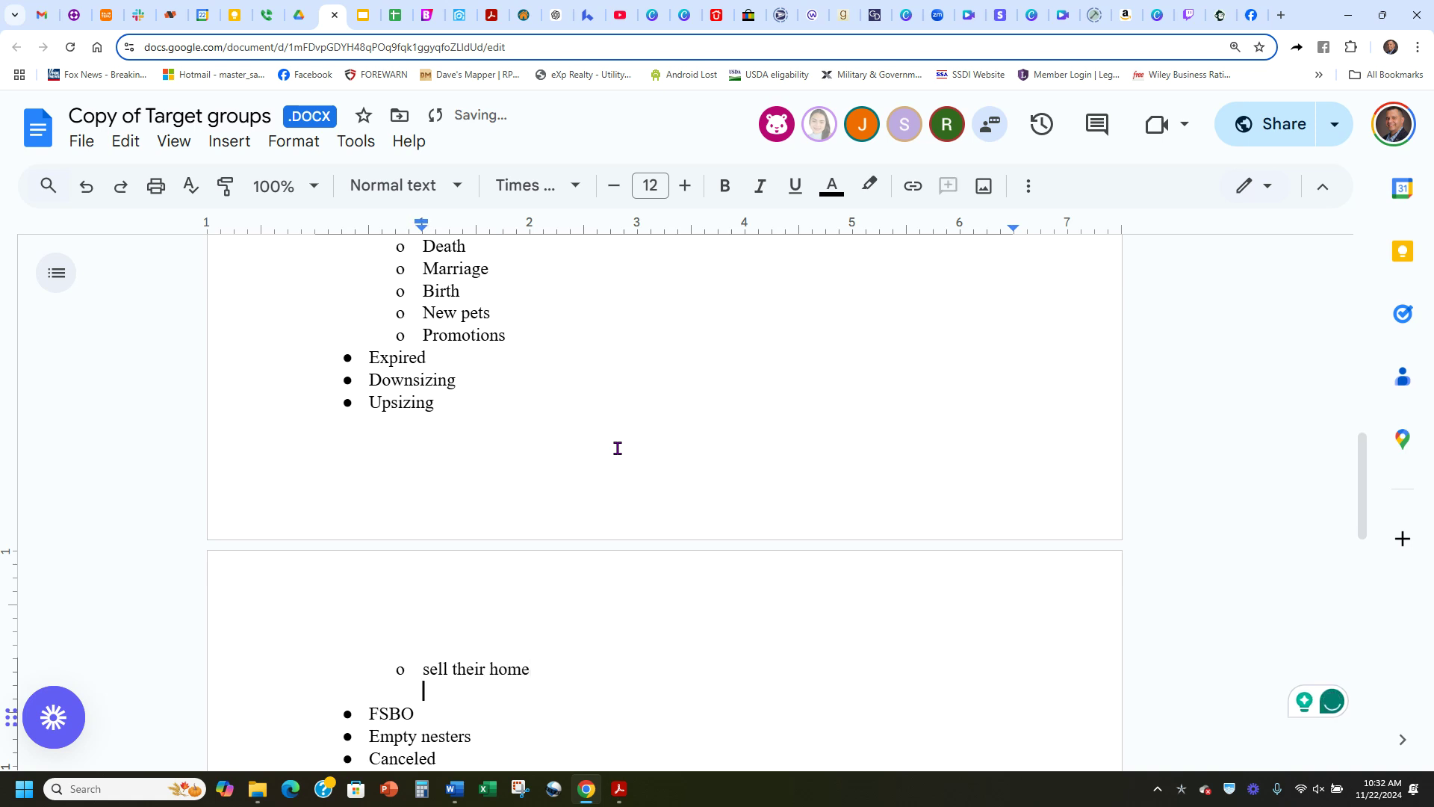
pyautogui.press('BackSpace')
pyautogui.press('BackSpace')
pyautogui.write('to buy')
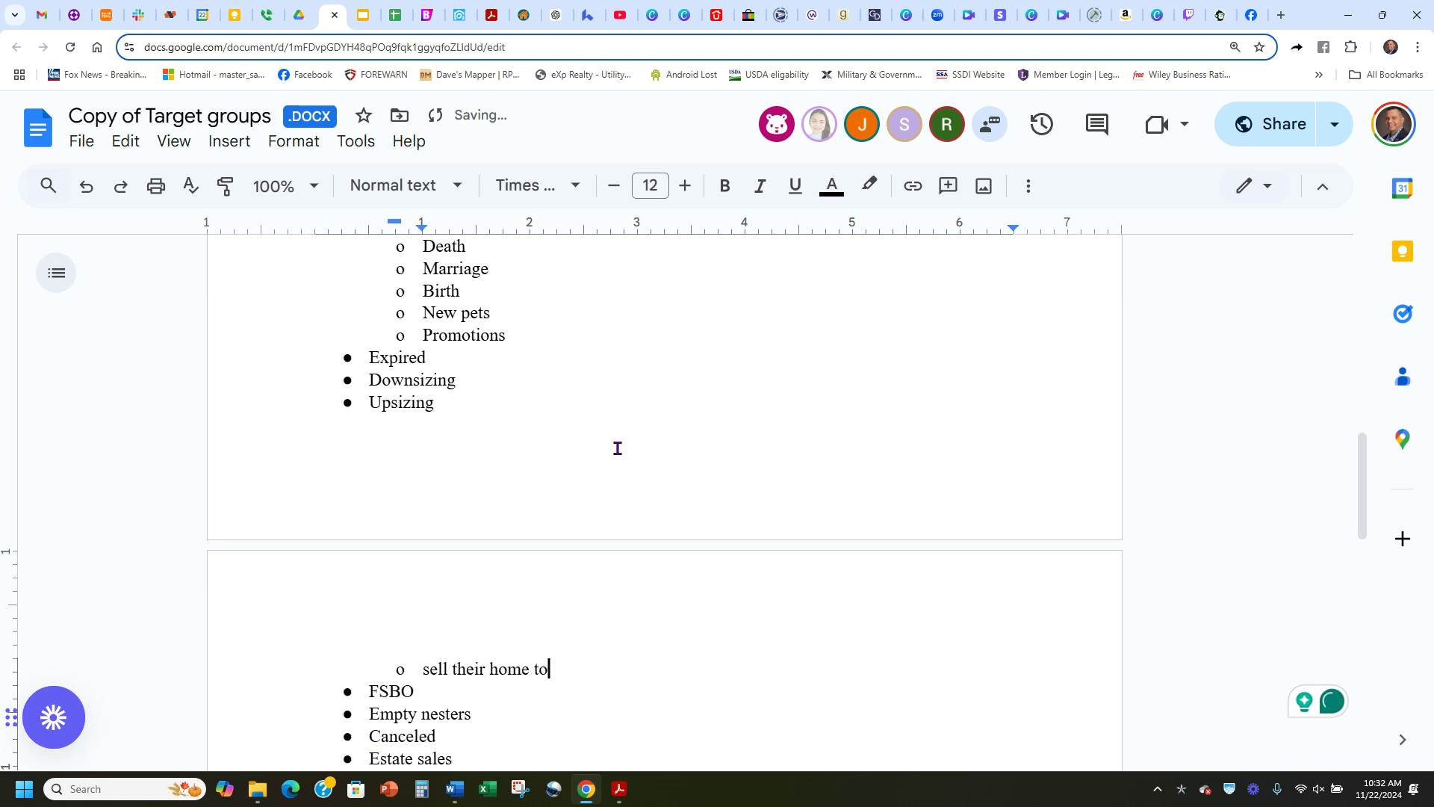
# Add the sub-bullet "transition / timing" under Upsizing in the Sellers list.
pyautogui.press('Return')
pyautogui.write('tra')
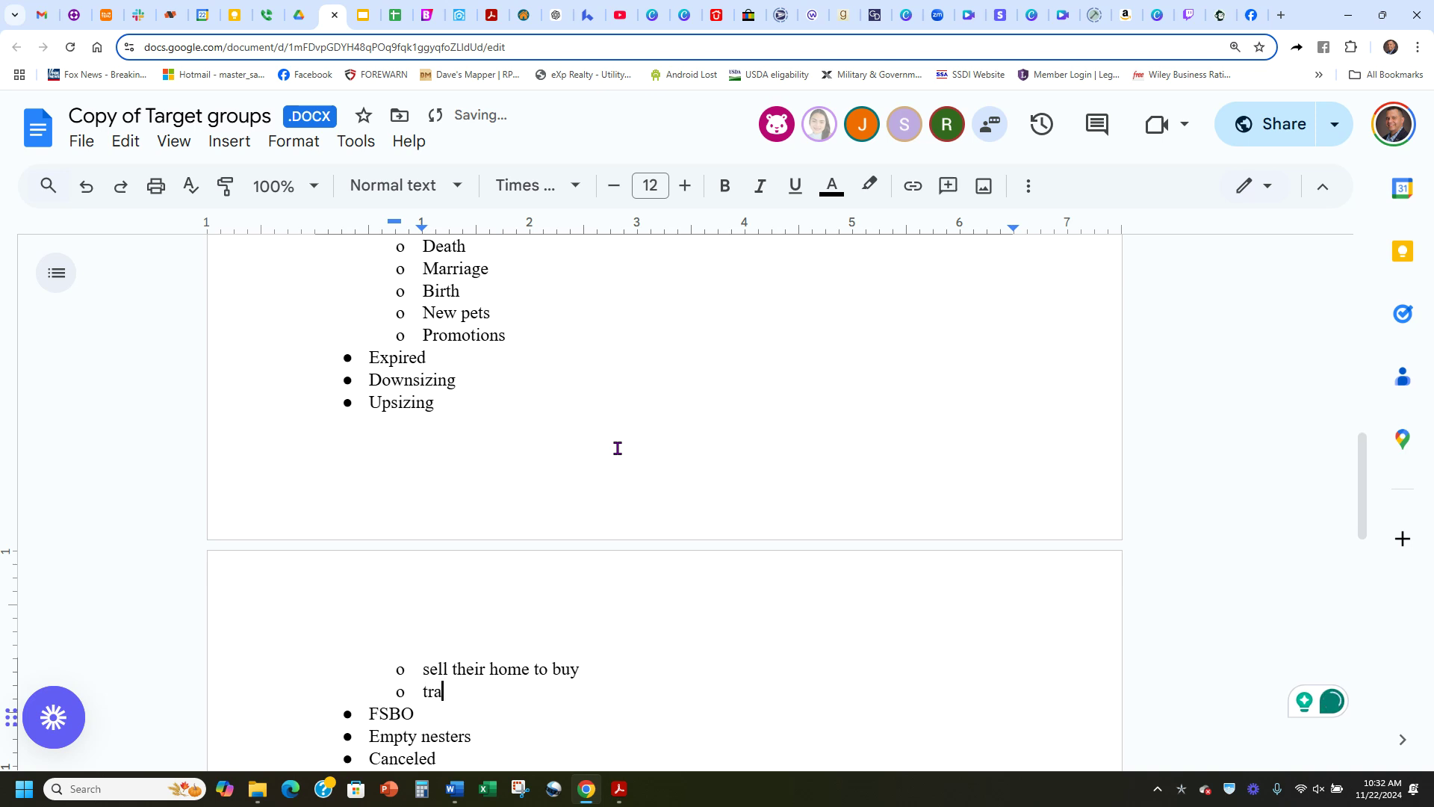
pyautogui.write('nsition / timing')
pyautogui.press('Return')
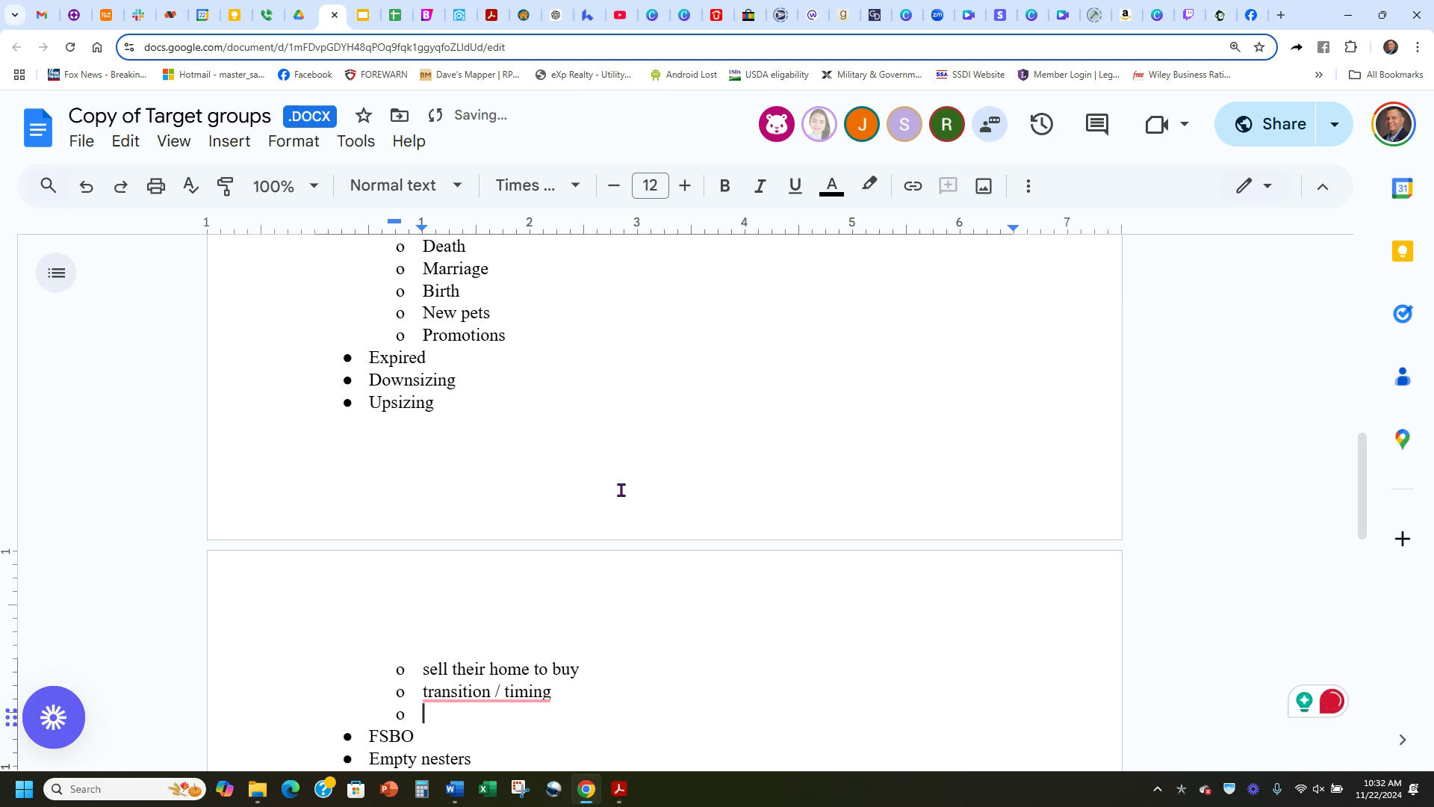
# Add the sub-bullet "moving headaches" below "transition / timing".
pyautogui.scroll(-2, 634, 484)
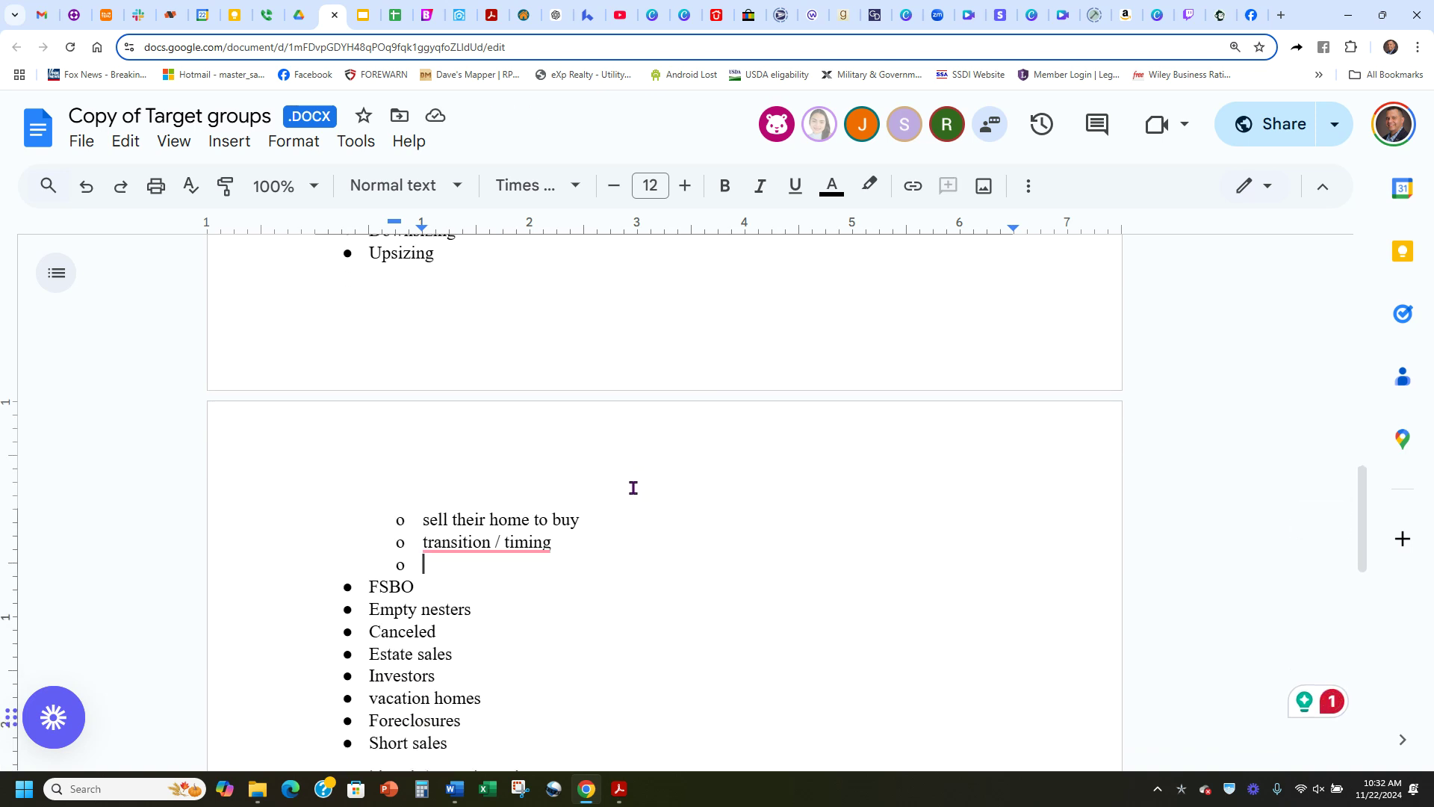
pyautogui.write('oving')
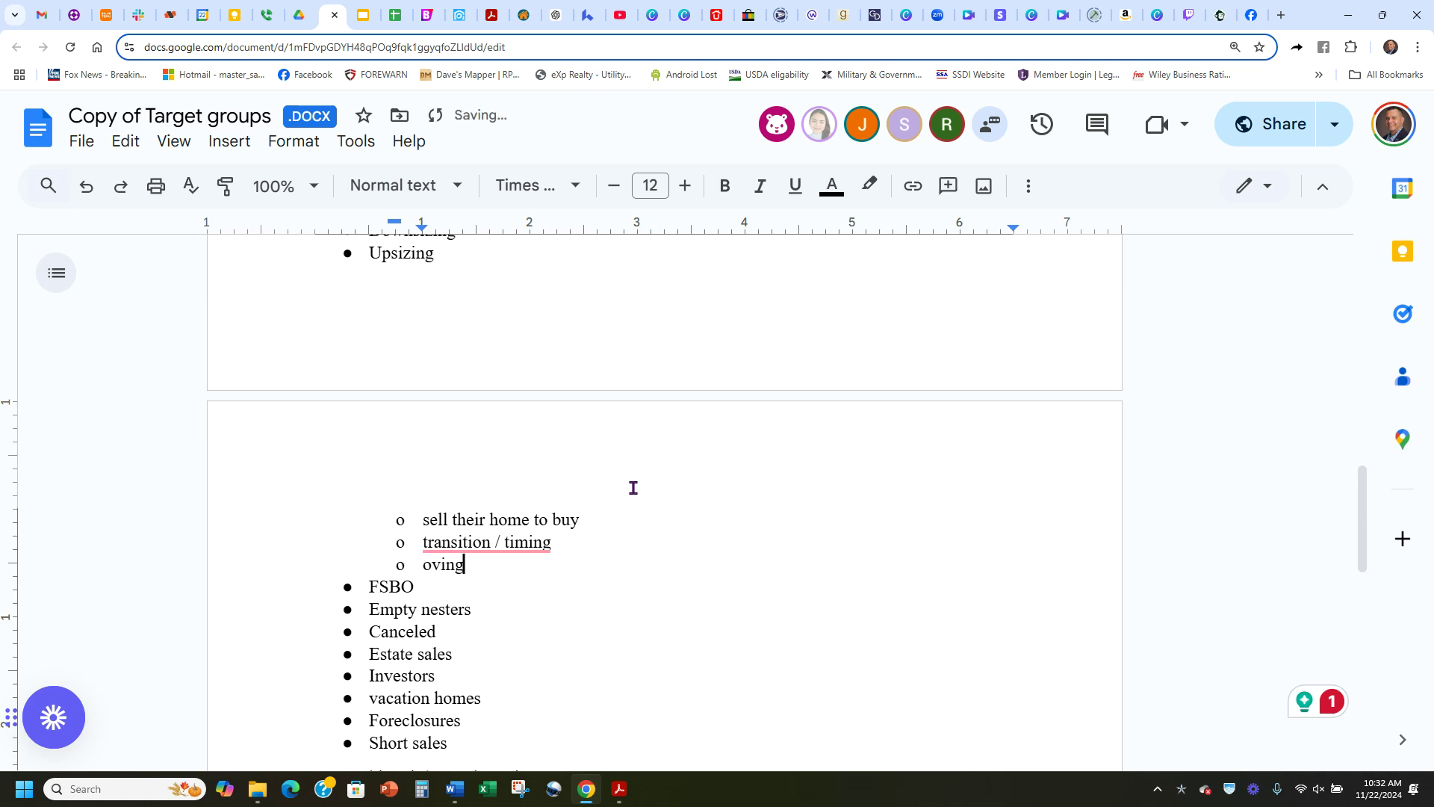
pyautogui.press('BackSpace')
pyautogui.press('BackSpace')
pyautogui.press('BackSpace')
pyautogui.press('BackSpace')
pyautogui.press('BackSpace')
pyautogui.write('moving headaches')
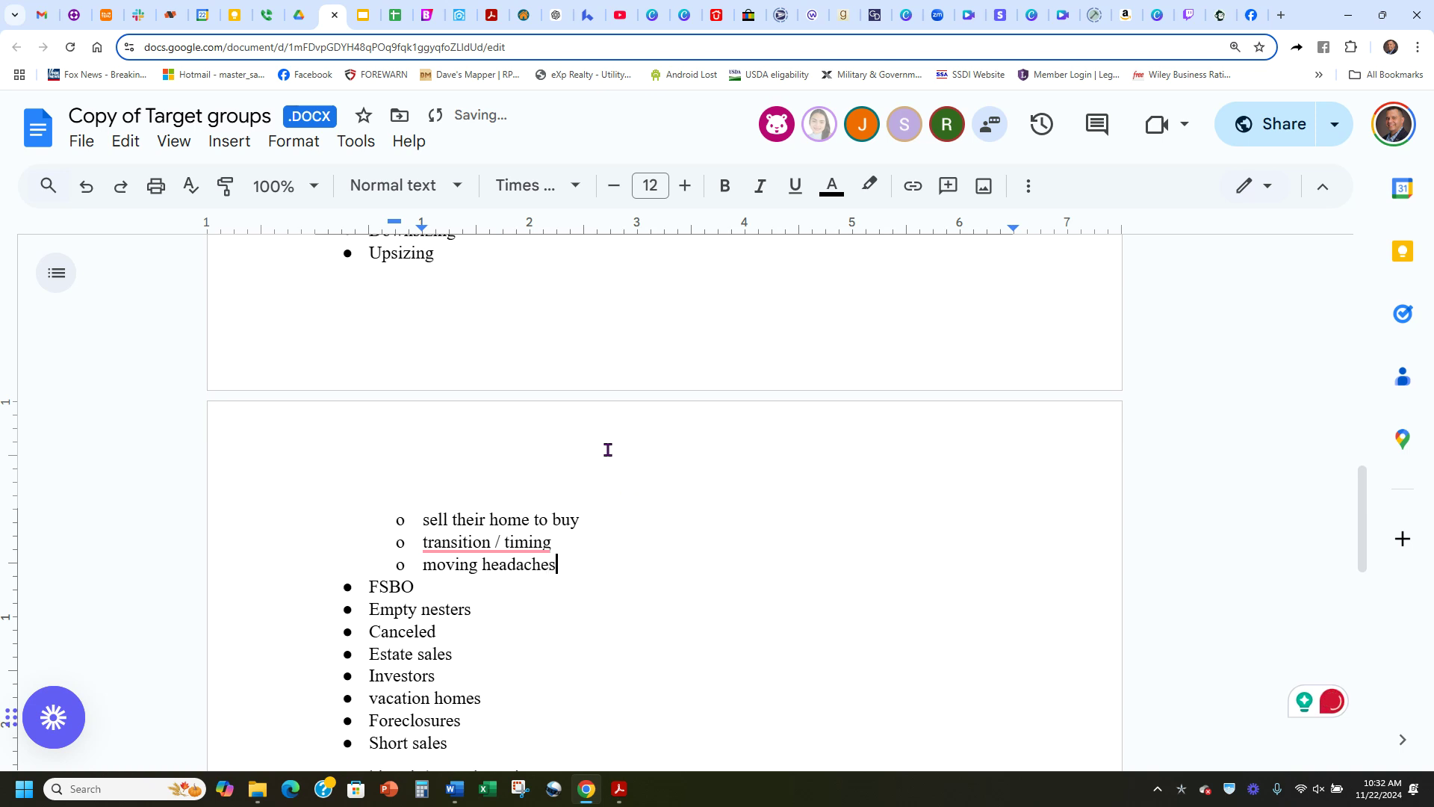
# Accept the spacing correction to "transition/timing" and add the sub-bullet "selling getting ready" below "moving headaches".
pyautogui.moveTo(515, 551)
pyautogui.write('s')
pyautogui.click(538, 605)
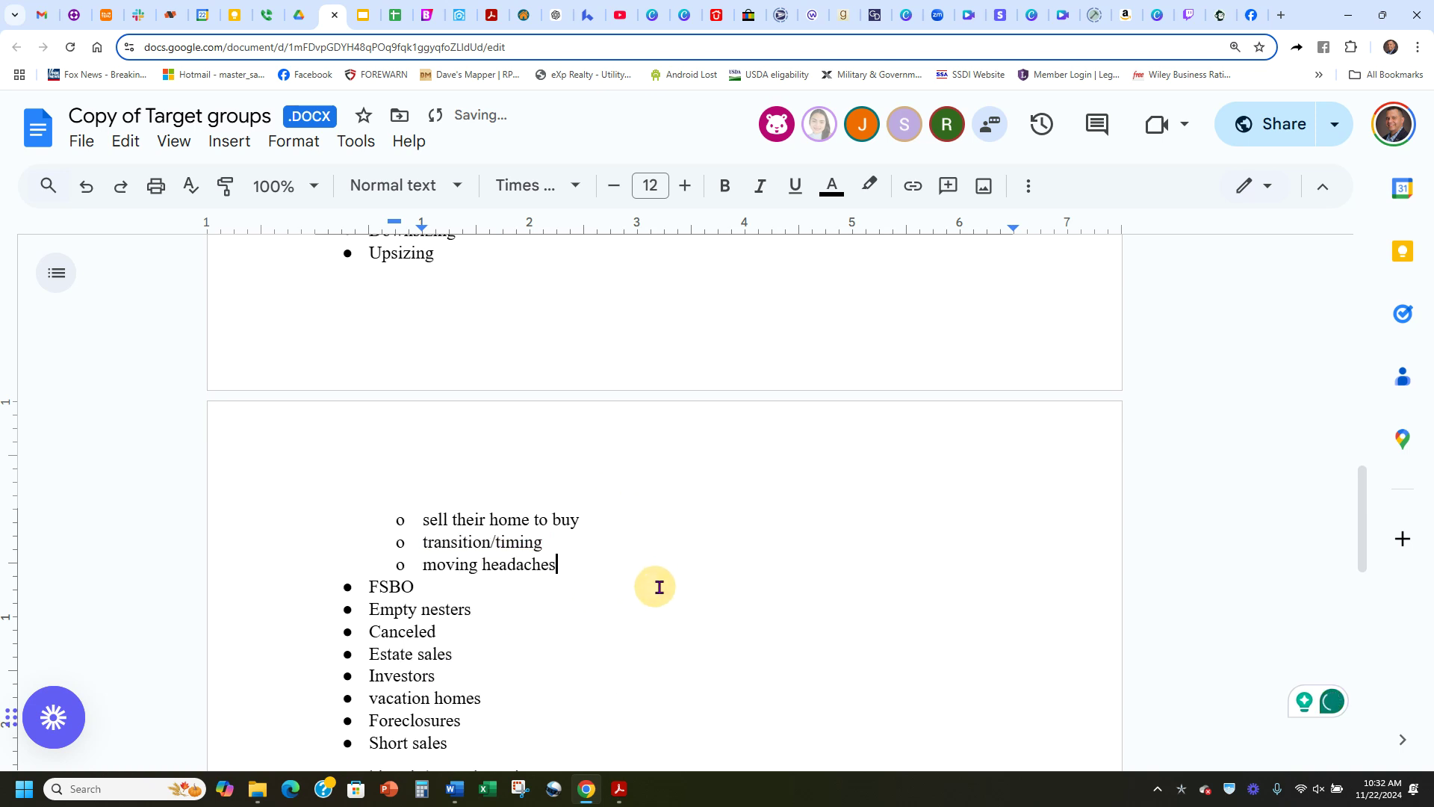
pyautogui.press('Return')
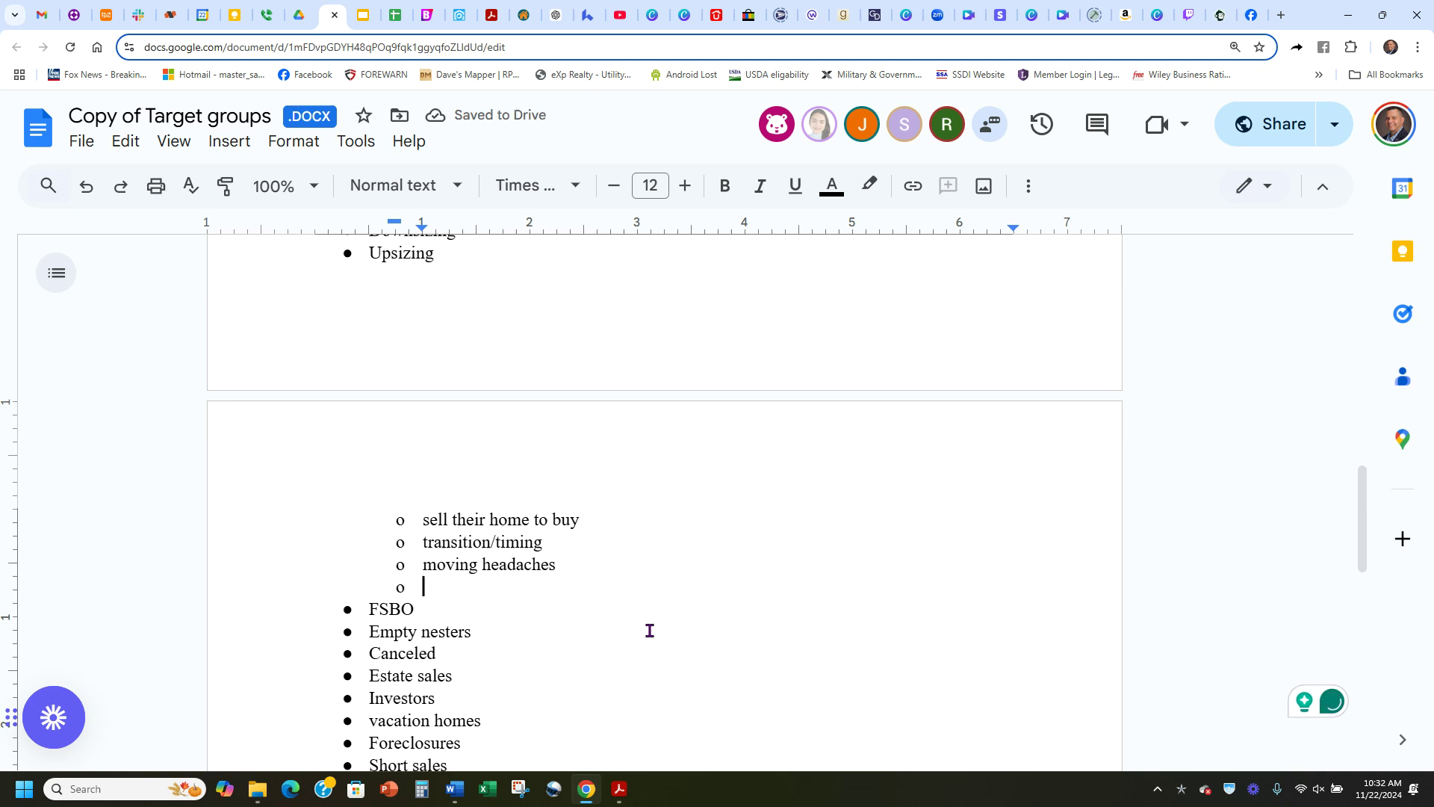
pyautogui.write('selling getting ready')
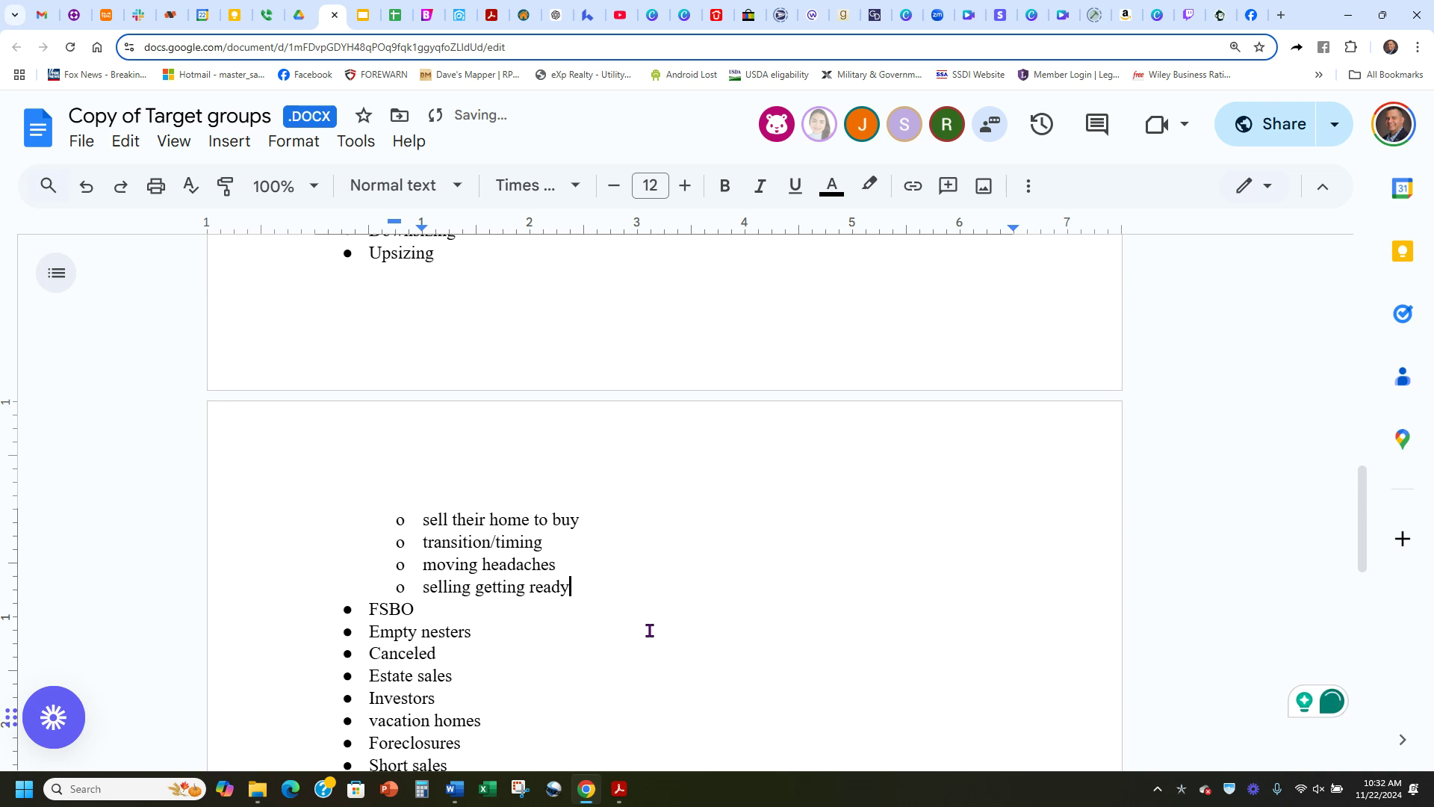
# Add the sub-bullet "contingencies" below "selling getting ready" in the Upsizing list.
pyautogui.press('Return')
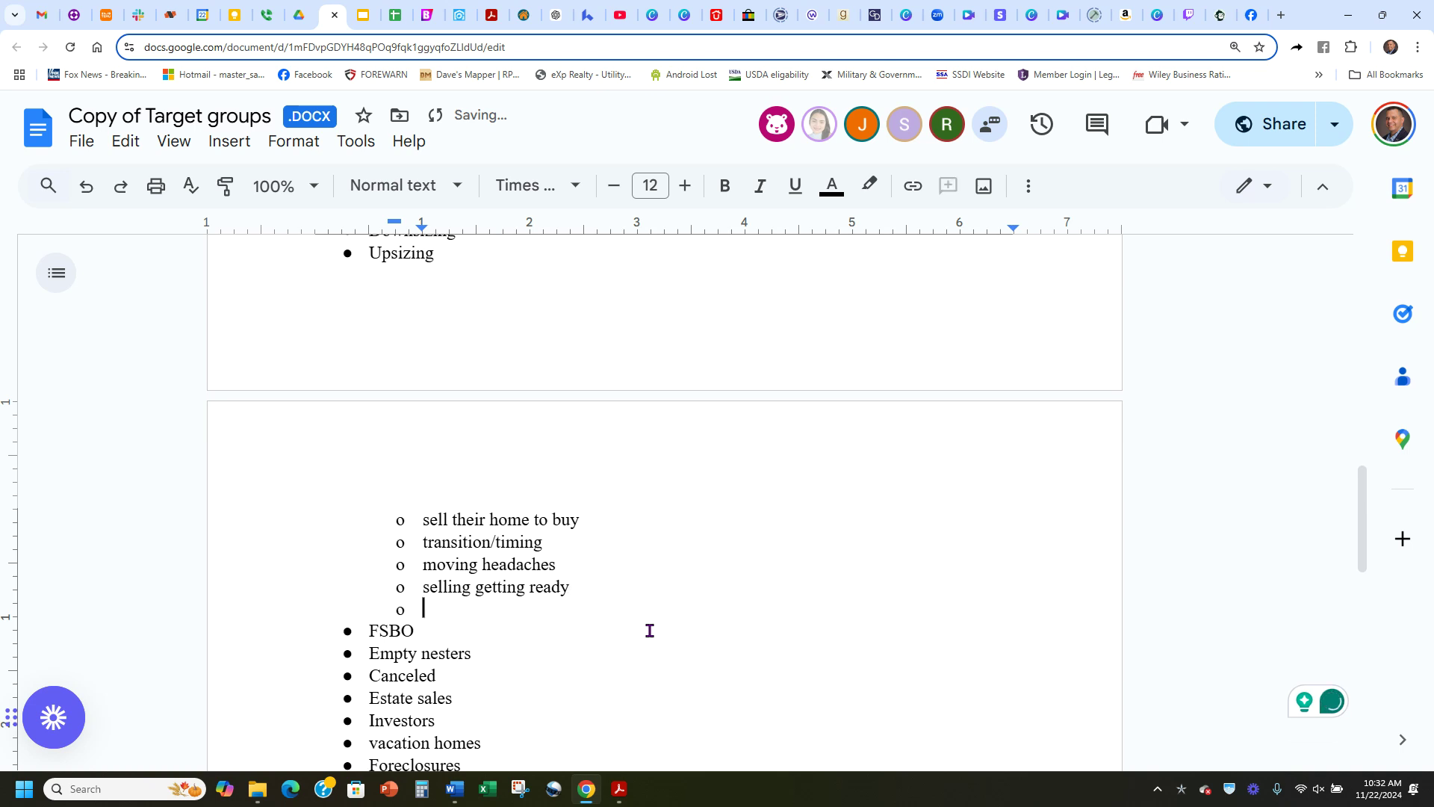
pyautogui.write('contin')
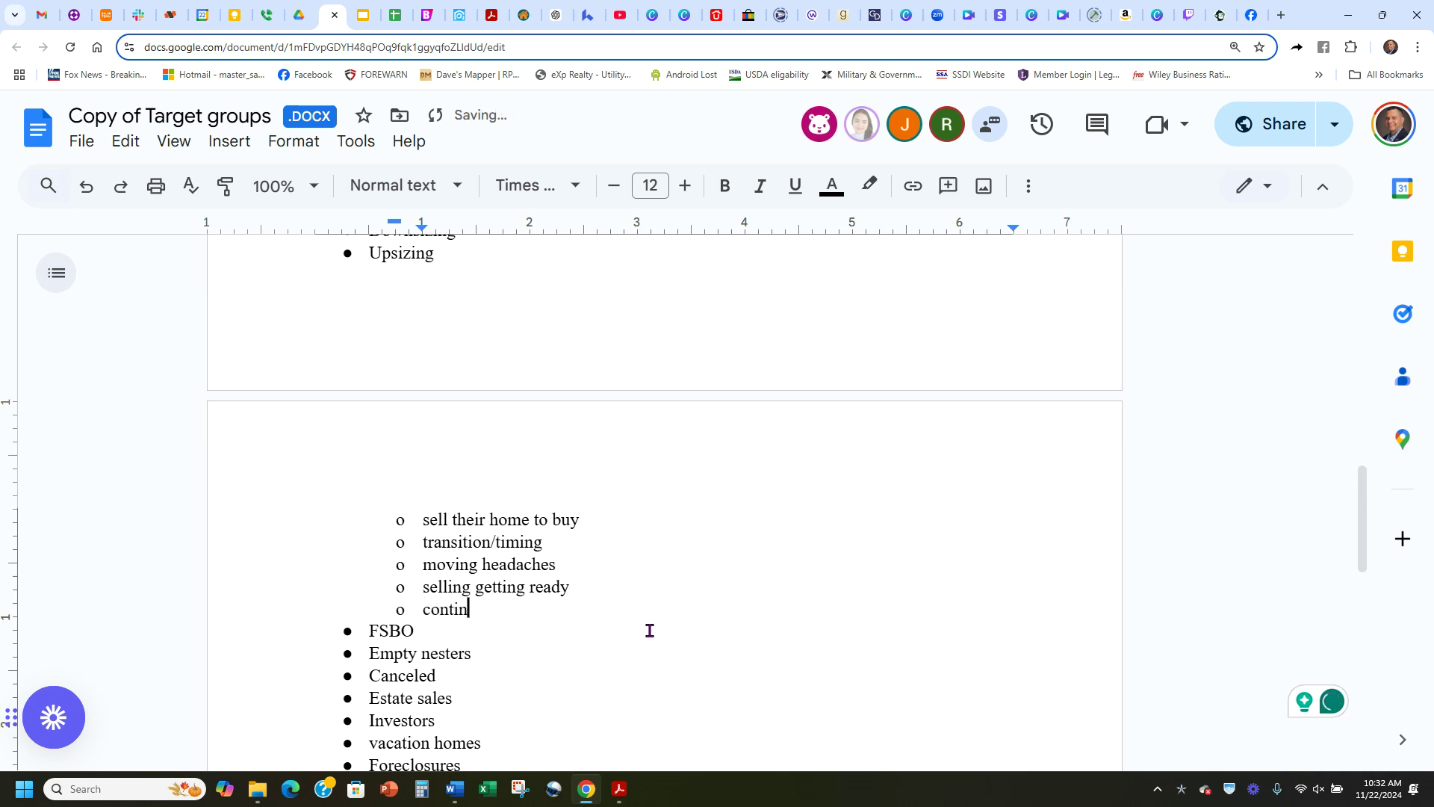
pyautogui.write('gencies')
# Add the sub-bullet "interest rate" below "contingencies", followed by an empty sub-bullet.
pyautogui.press('Return')
pyautogui.scroll(1, 736, 620)
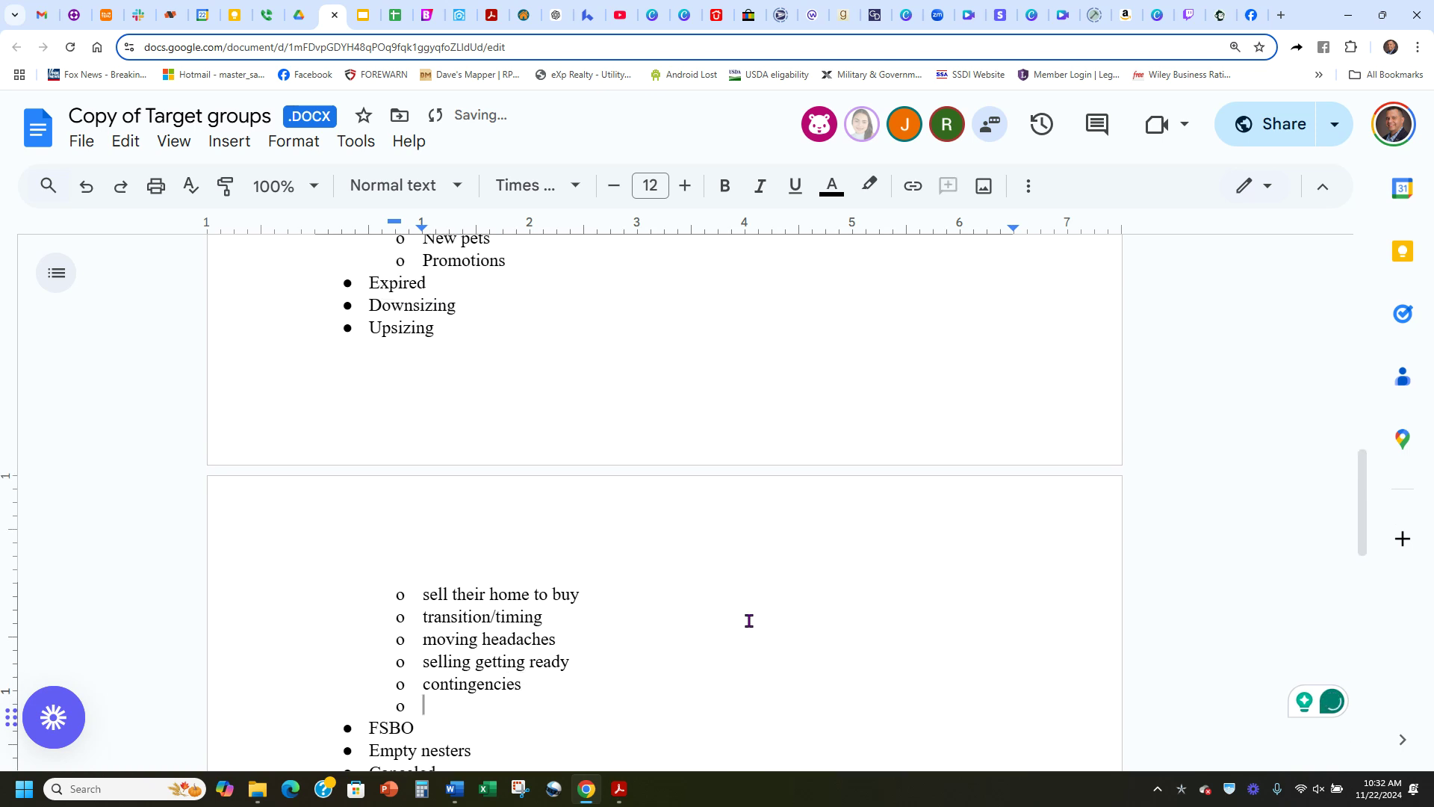
pyautogui.scroll(-1, 791, 415)
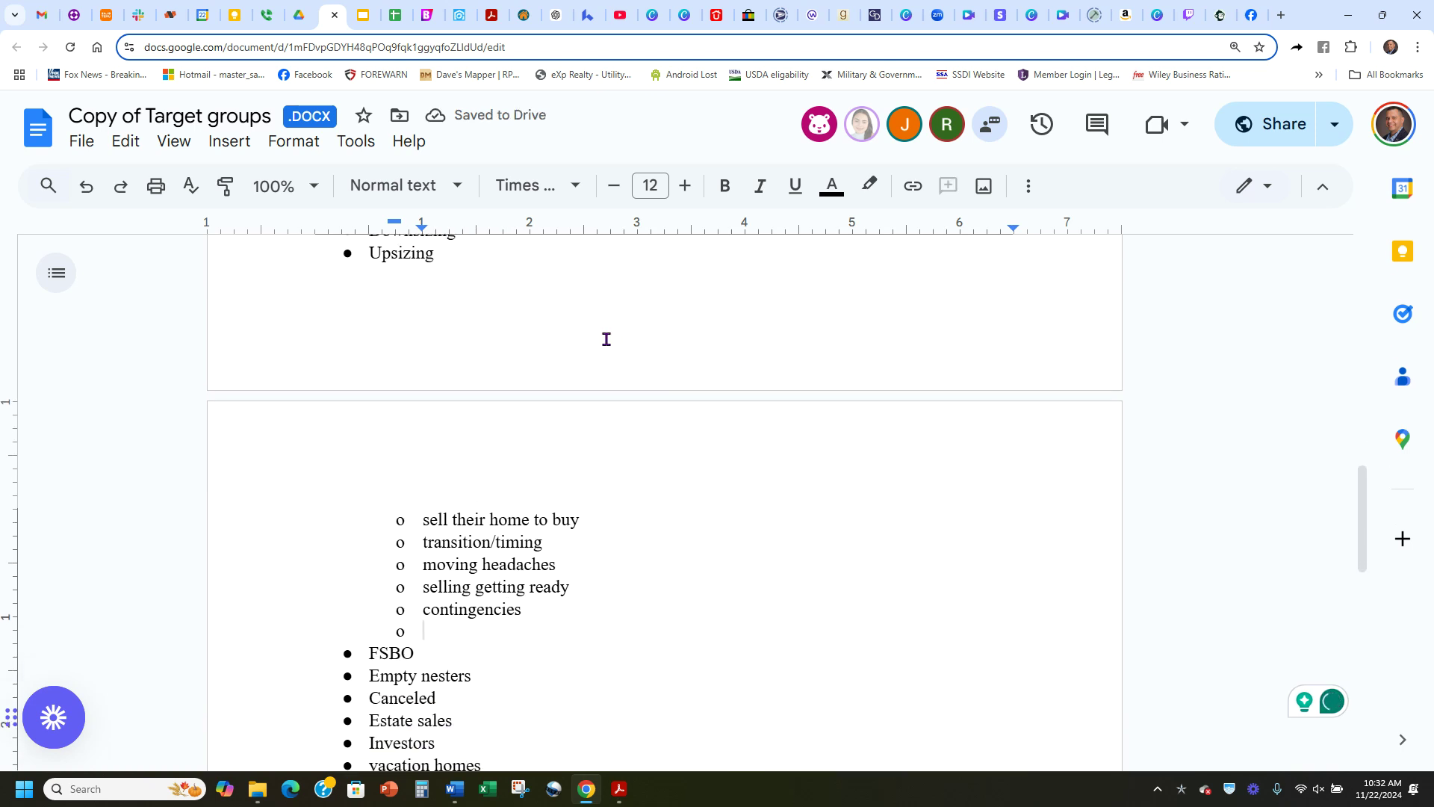
pyautogui.scroll(-1, 822, 448)
pyautogui.scroll(-1, 688, 516)
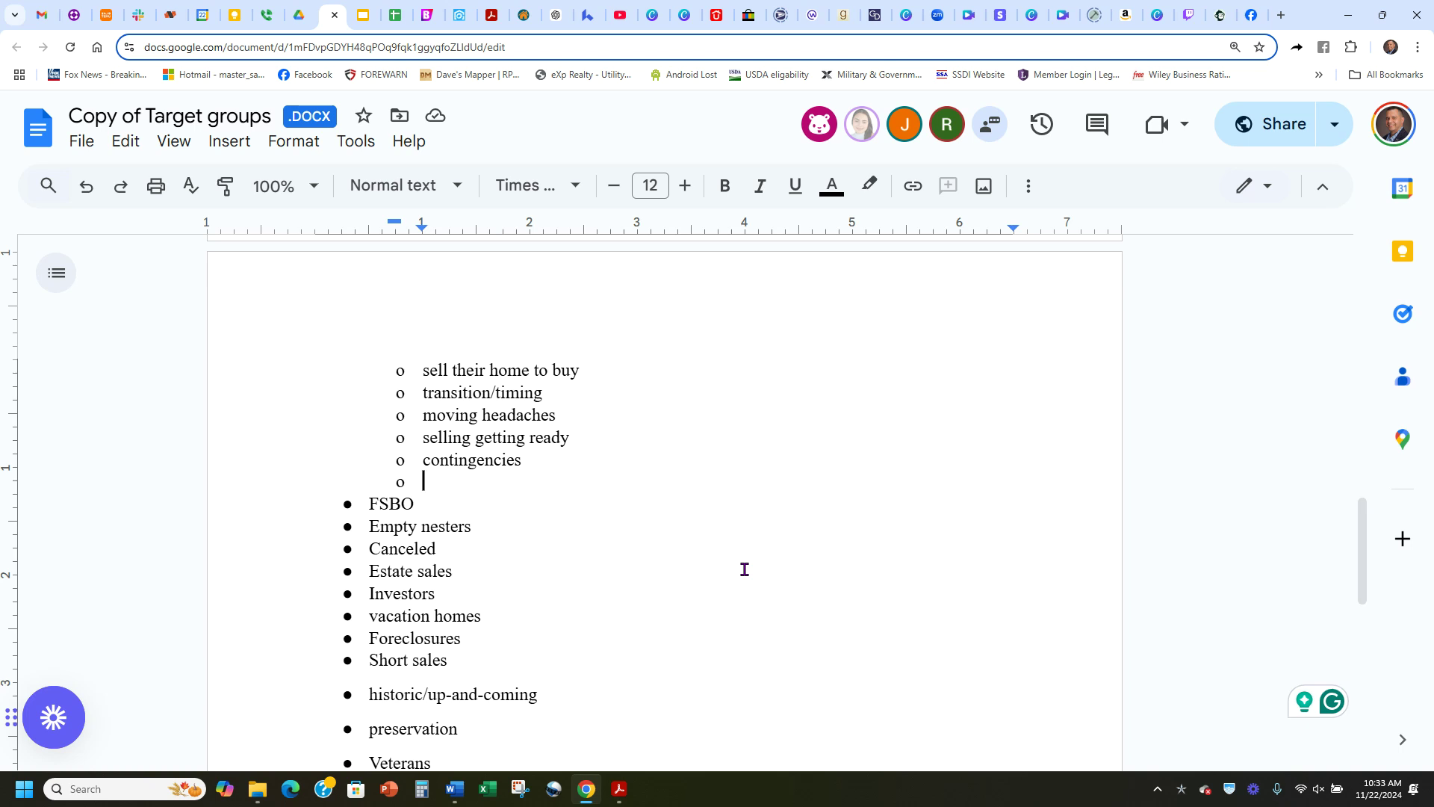
pyautogui.write('interes')
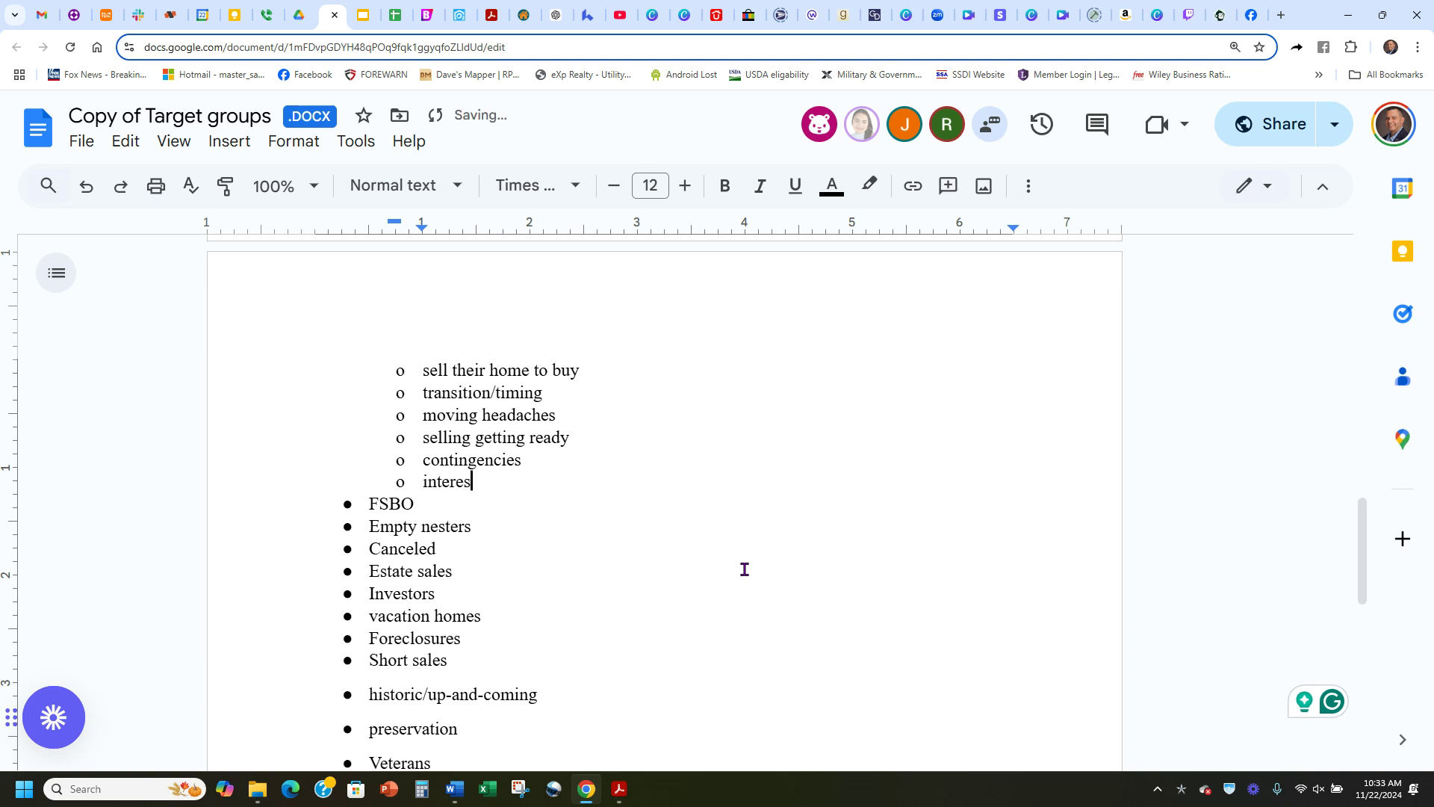
pyautogui.write('t rate')
pyautogui.press('Return')
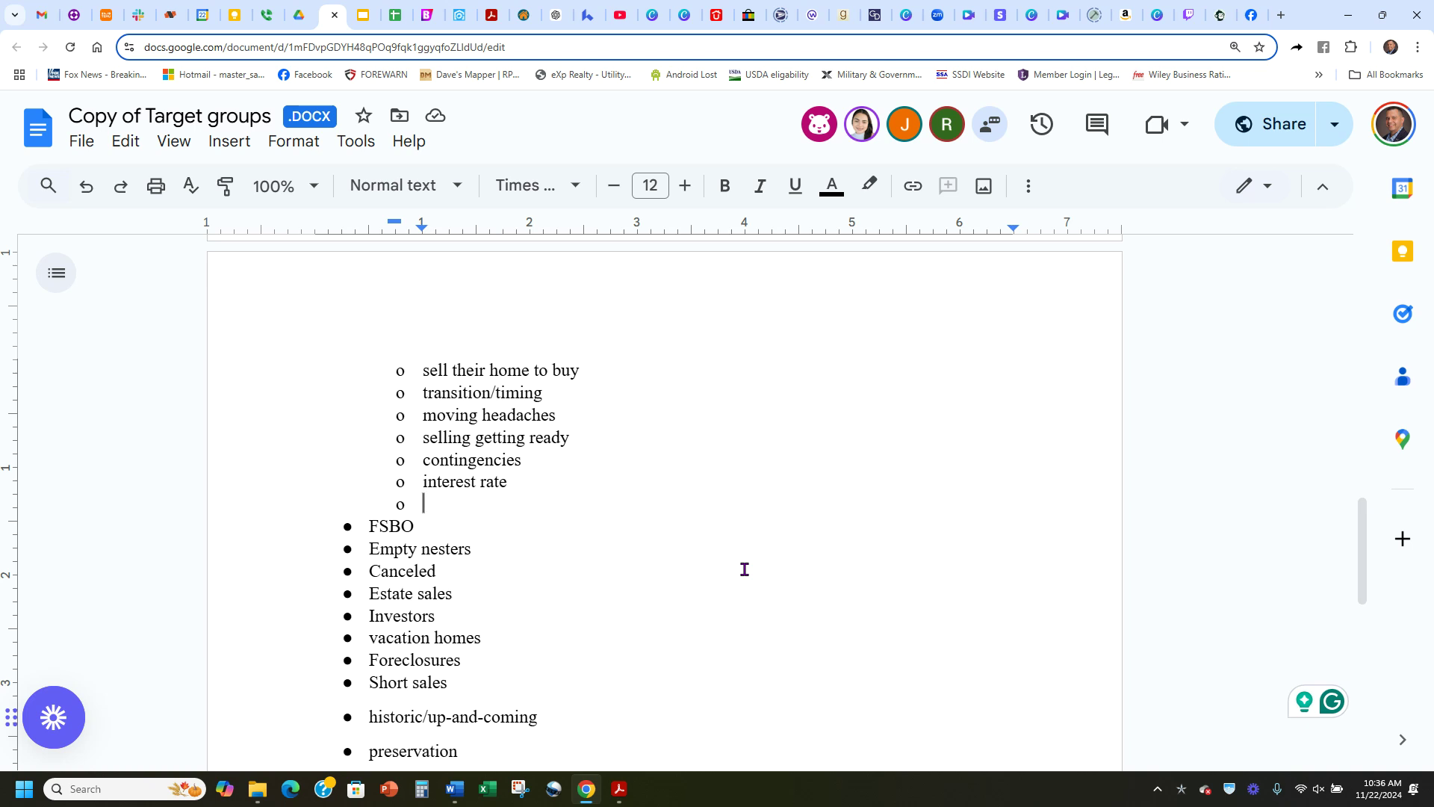
# Delete all the sub-bullets under Upsizing, from "sell their home to buy" through the empty one after "interest rate".
pyautogui.moveTo(464, 503); pyautogui.dragTo(442, 400)
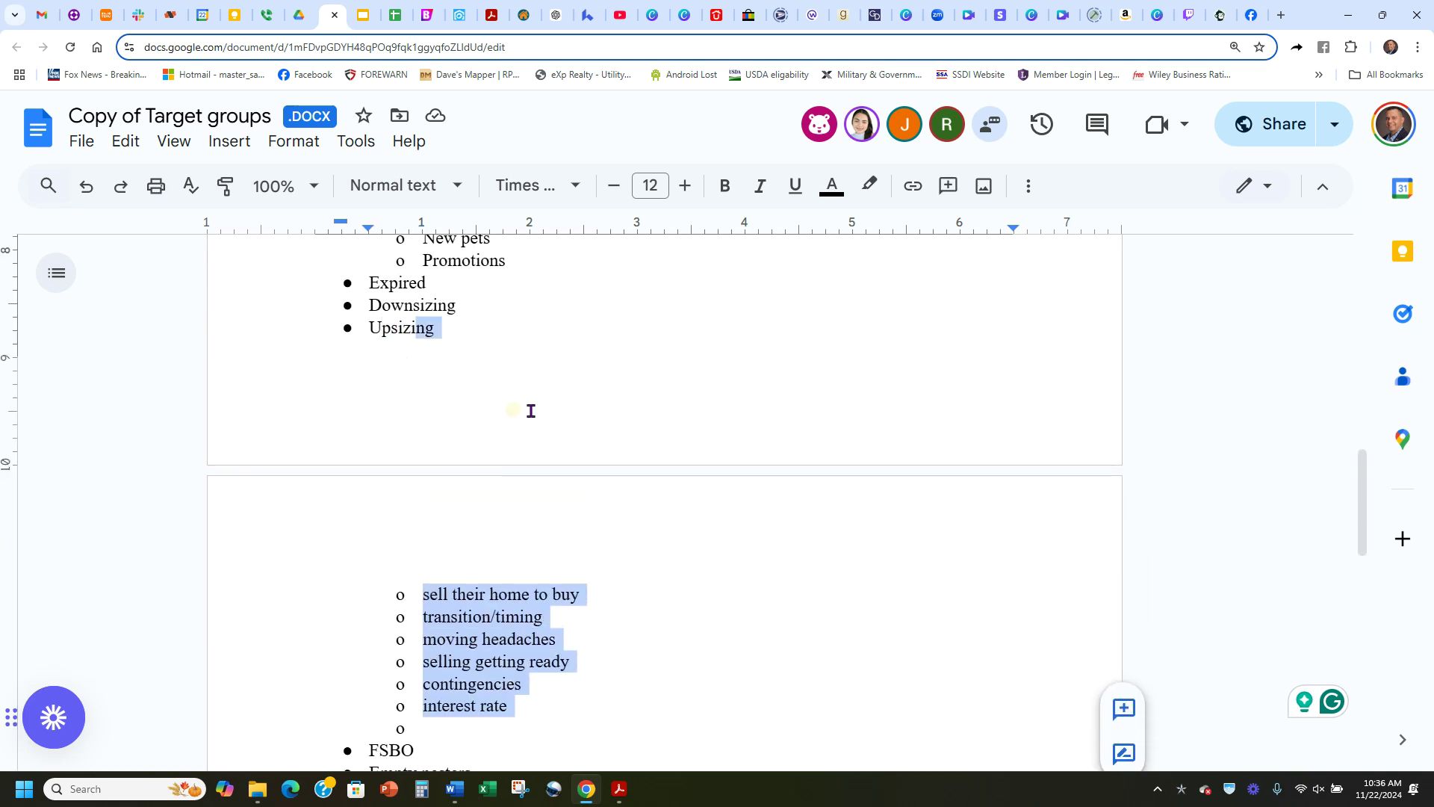
pyautogui.click(539, 411)
pyautogui.scroll(-1, 630, 511)
pyautogui.moveTo(481, 649); pyautogui.dragTo(394, 490)
pyautogui.press('BackSpace')
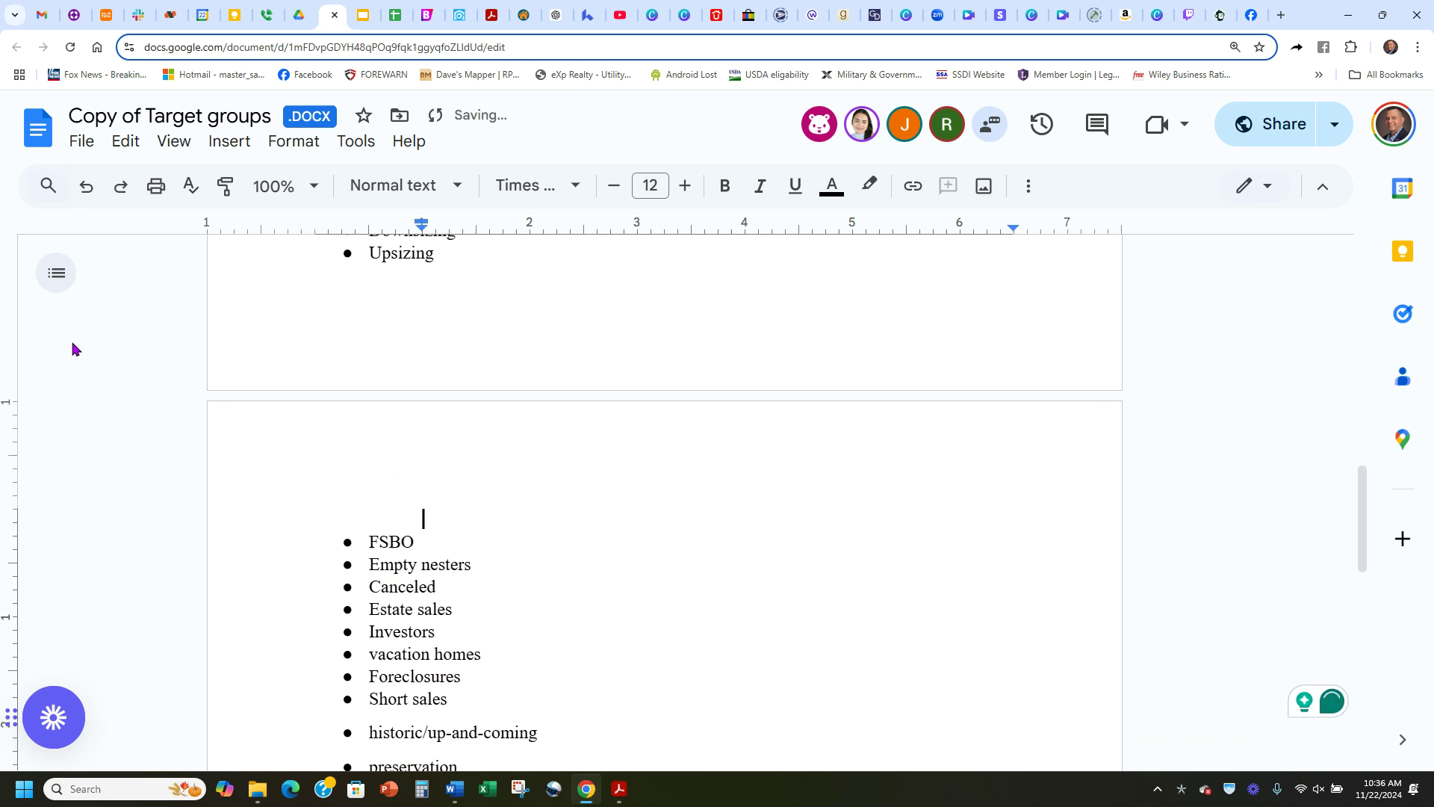